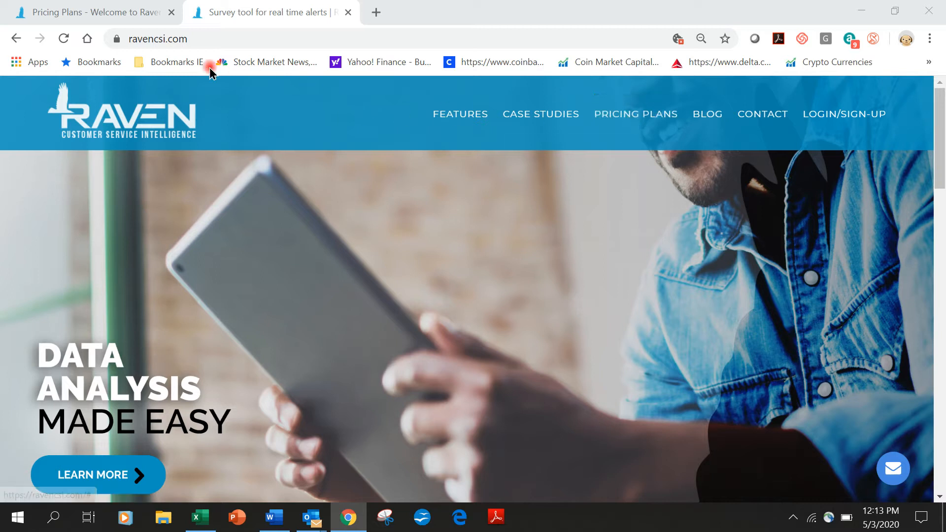
Step: Switch to the Pricing Plans tab listing the free COVID19 PRO, Business and Infinity plans
{"action": "left_click", "coordinate": [119, 15]}
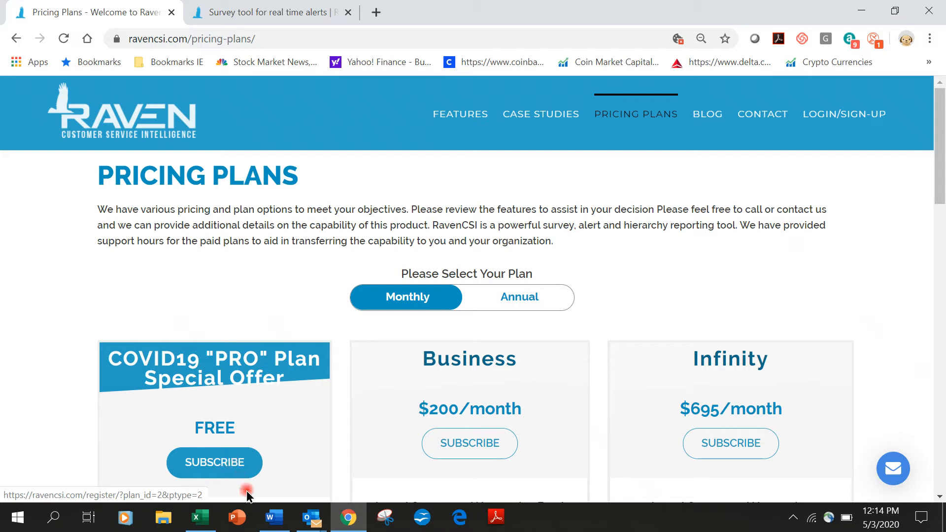
Step: Open 'Email from RavenAdmin.docx' in Word and scroll through the activation email
{"action": "left_click", "coordinate": [274, 517]}
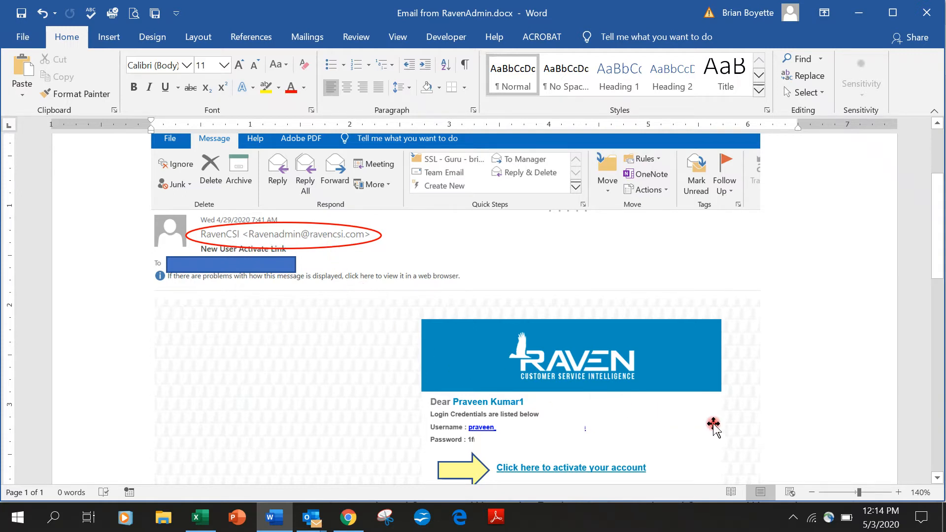
{"action": "scroll", "coordinate": [757, 422], "scroll_direction": "down", "scroll_amount": 2}
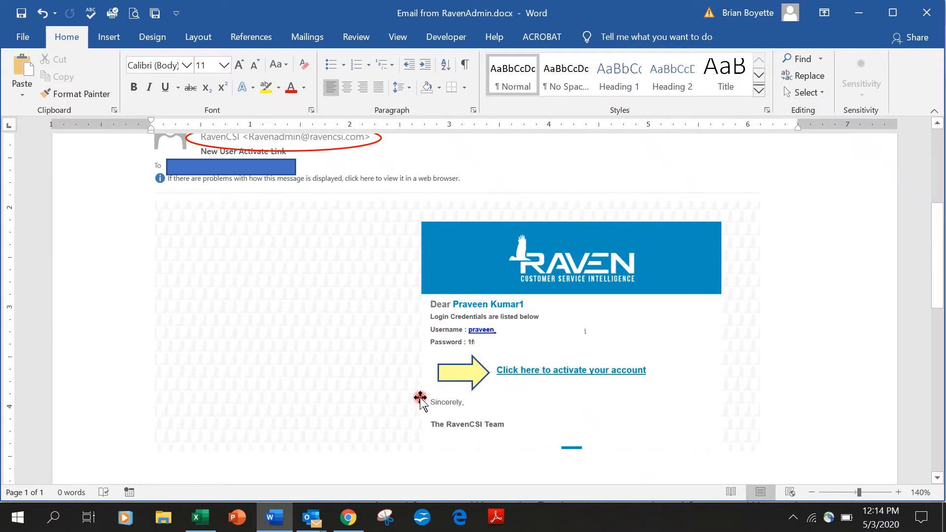
Step: Return to Chrome and bring up the survey tool's login/sign-up form
{"action": "left_click", "coordinate": [352, 519]}
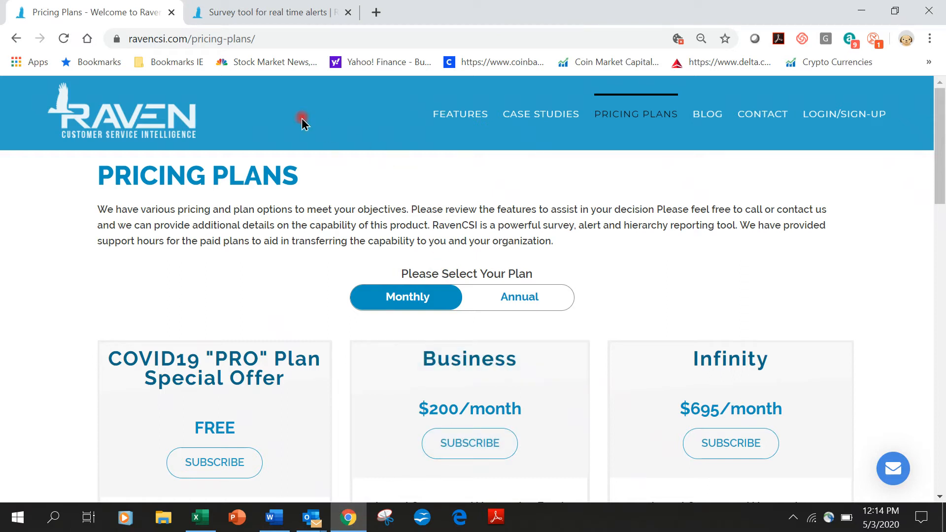
{"action": "left_click", "coordinate": [276, 14]}
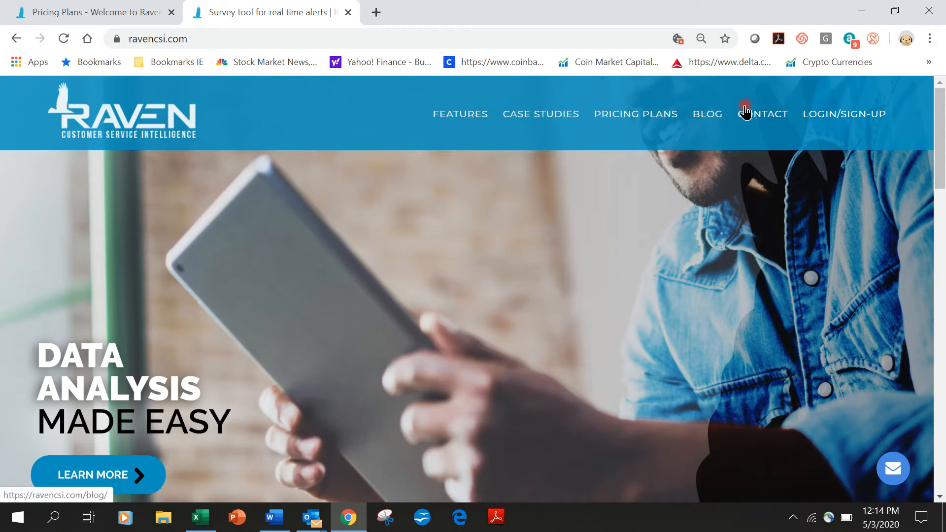
{"action": "left_click", "coordinate": [833, 118]}
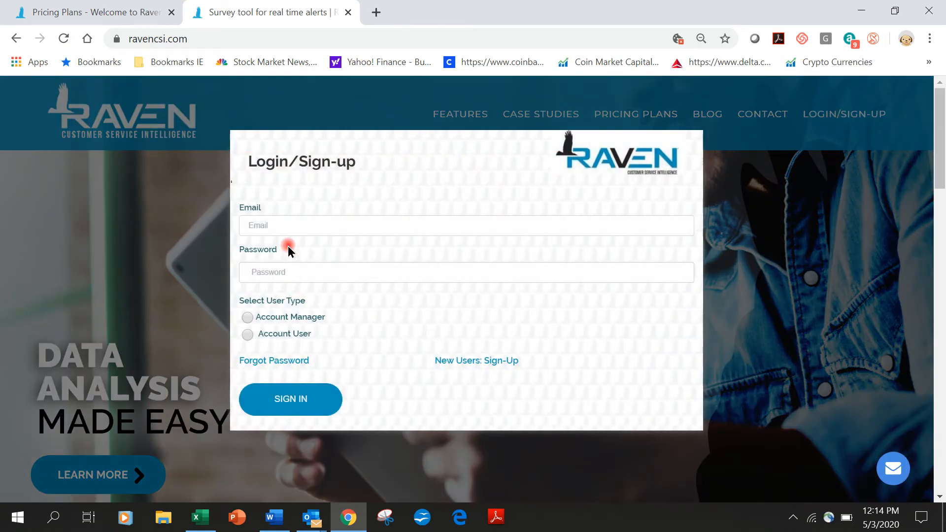
Step: Sign in as Account Manager with the saved email, one digit corrected, and the account password
{"action": "left_click", "coordinate": [287, 225]}
{"action": "left_click", "coordinate": [288, 246]}
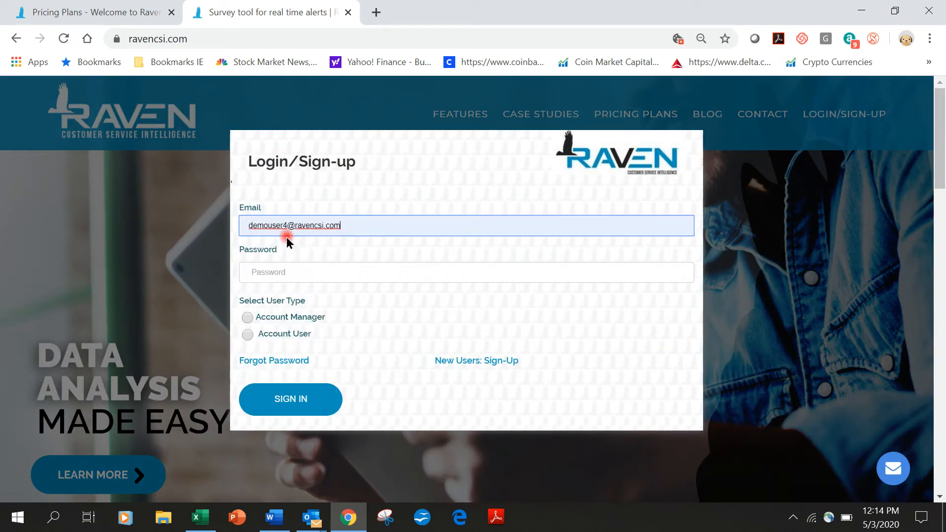
{"action": "left_click_drag", "start_coordinate": [283, 229], "coordinate": [288, 228]}
{"action": "type", "text": "1"}
{"action": "left_click", "coordinate": [290, 264]}
{"action": "type", "text": "********"}
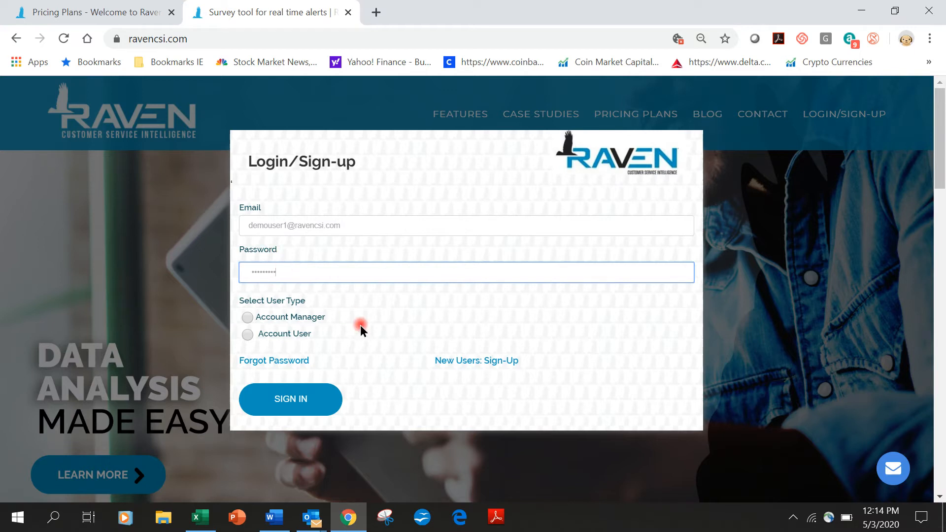
{"action": "left_click", "coordinate": [249, 318]}
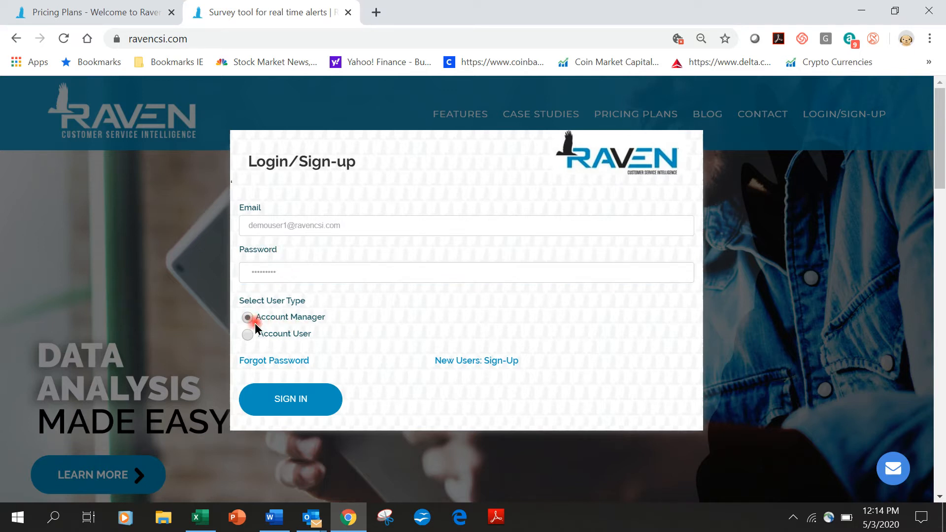
{"action": "left_click", "coordinate": [298, 398]}
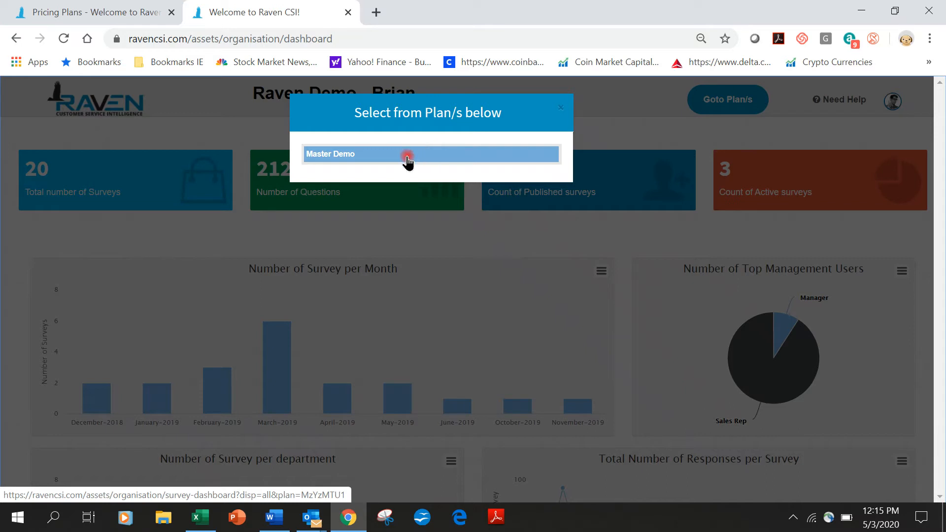
Step: Open the Master Demo plan and glance through the Admin Settings, Goto Plan/s and profile menus
{"action": "left_click", "coordinate": [401, 158]}
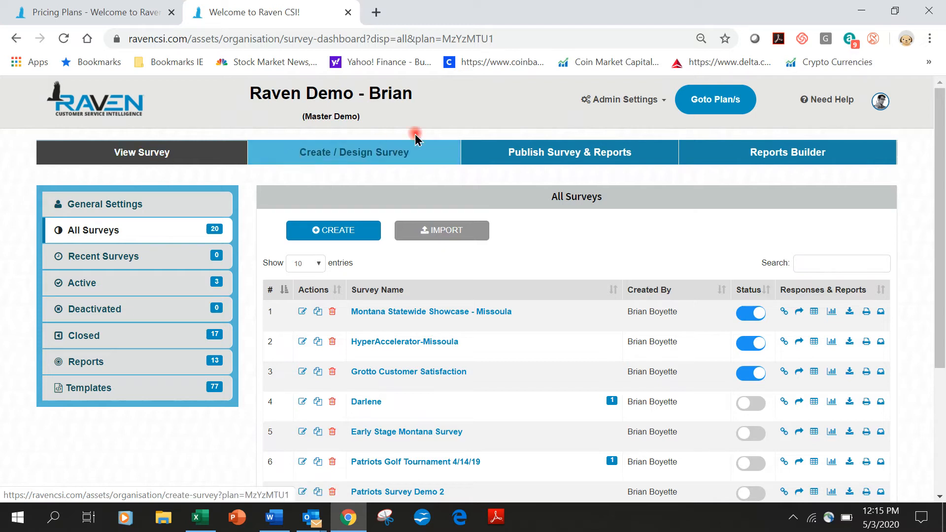
{"action": "left_click", "coordinate": [625, 99]}
{"action": "left_click", "coordinate": [725, 100]}
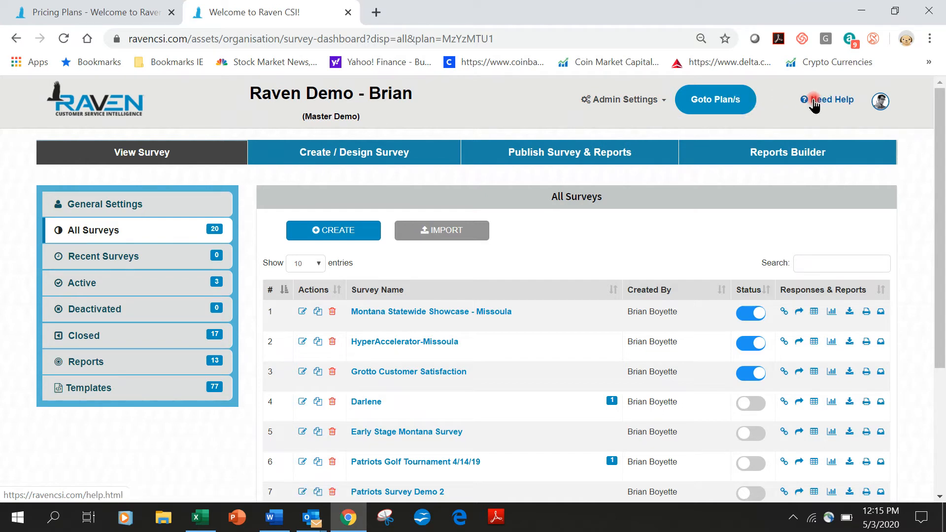
{"action": "left_click", "coordinate": [877, 104]}
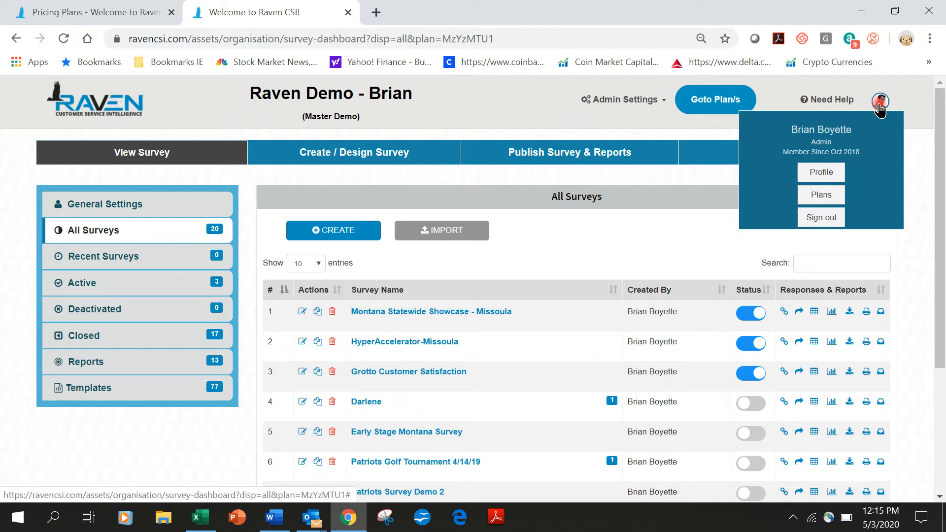
{"action": "left_click", "coordinate": [360, 175]}
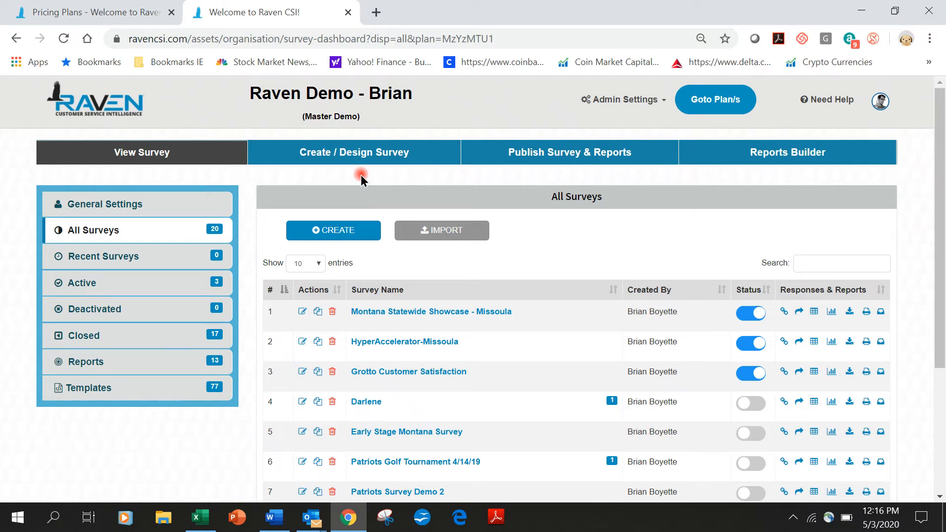
Step: From the Covid-19 templates, use all four Remote Work Distractions questions for a new survey
{"action": "left_click", "coordinate": [146, 388]}
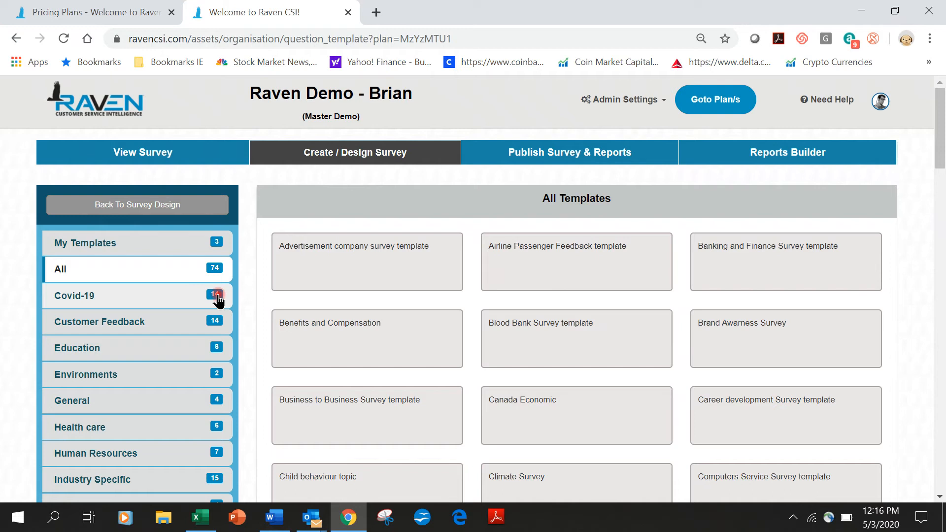
{"action": "left_click", "coordinate": [163, 297]}
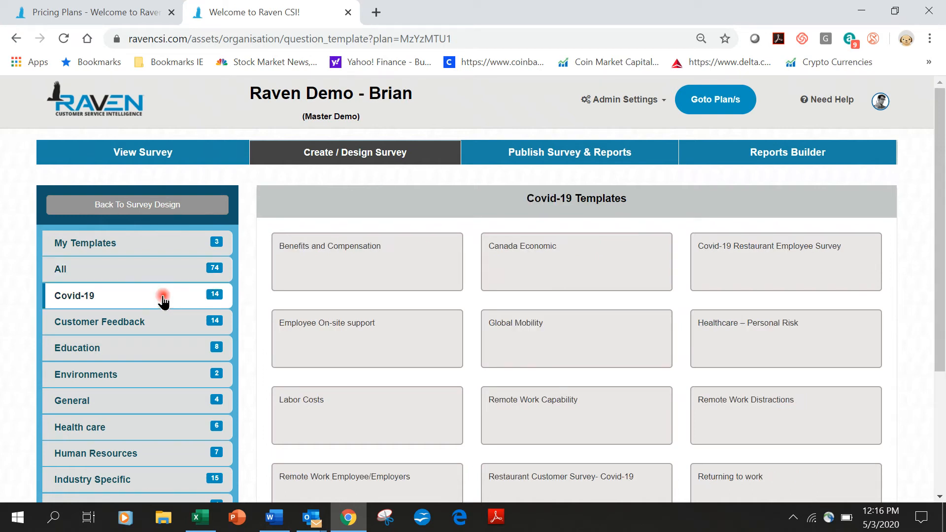
{"action": "mouse_move", "coordinate": [373, 273]}
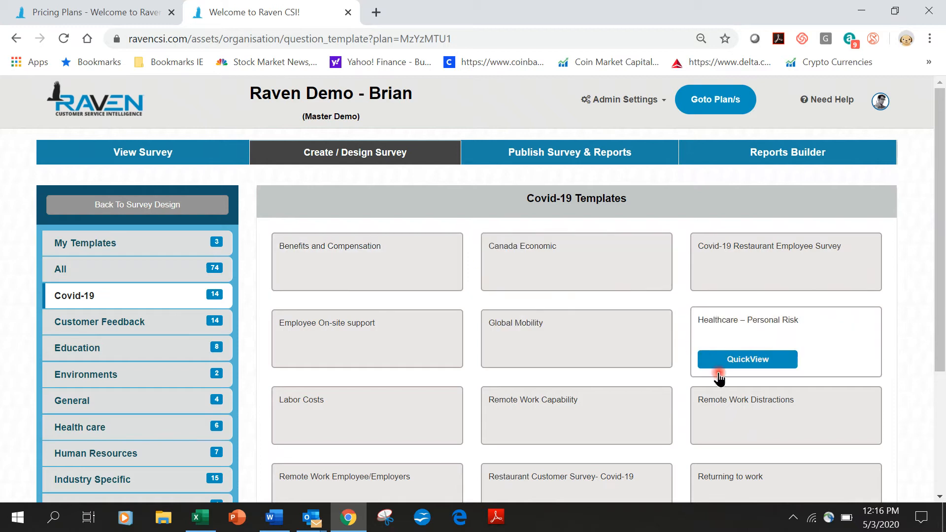
{"action": "mouse_move", "coordinate": [726, 422]}
{"action": "scroll", "coordinate": [741, 423], "scroll_direction": "down", "scroll_amount": 2}
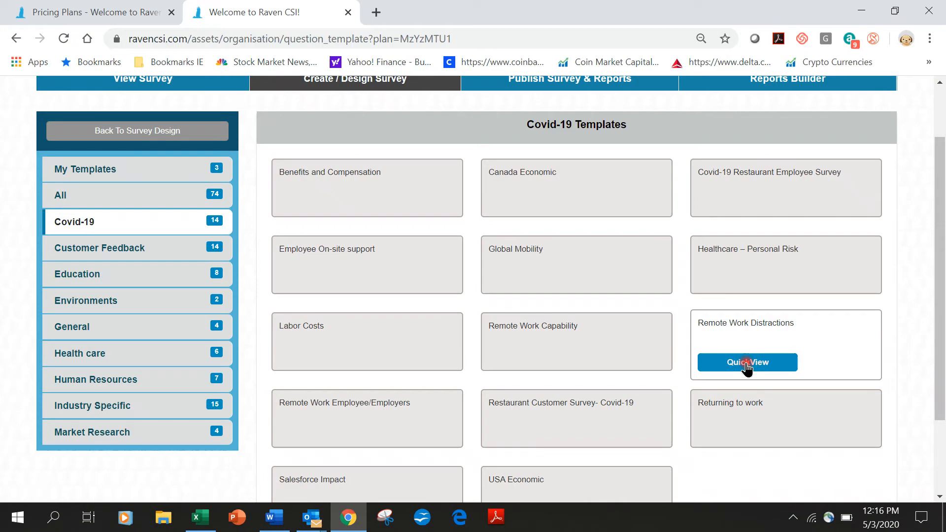
{"action": "left_click", "coordinate": [746, 365]}
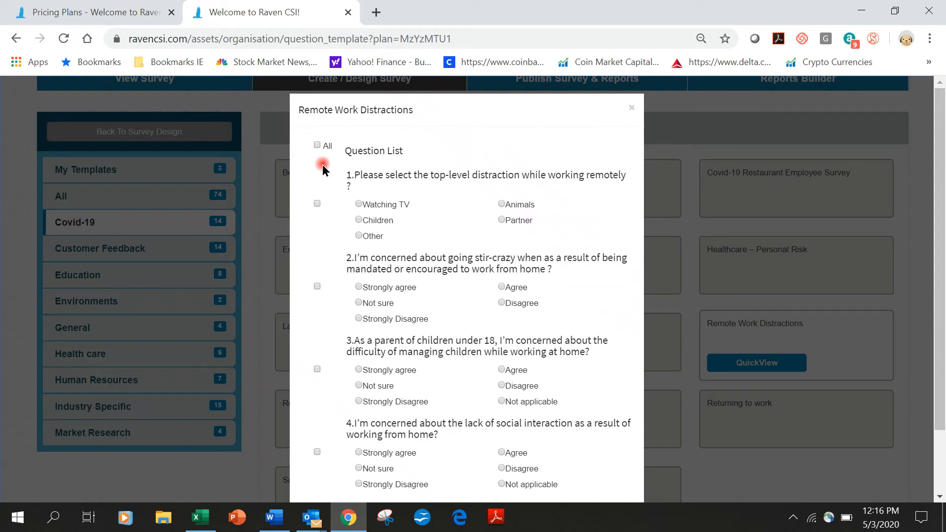
{"action": "left_click", "coordinate": [317, 146]}
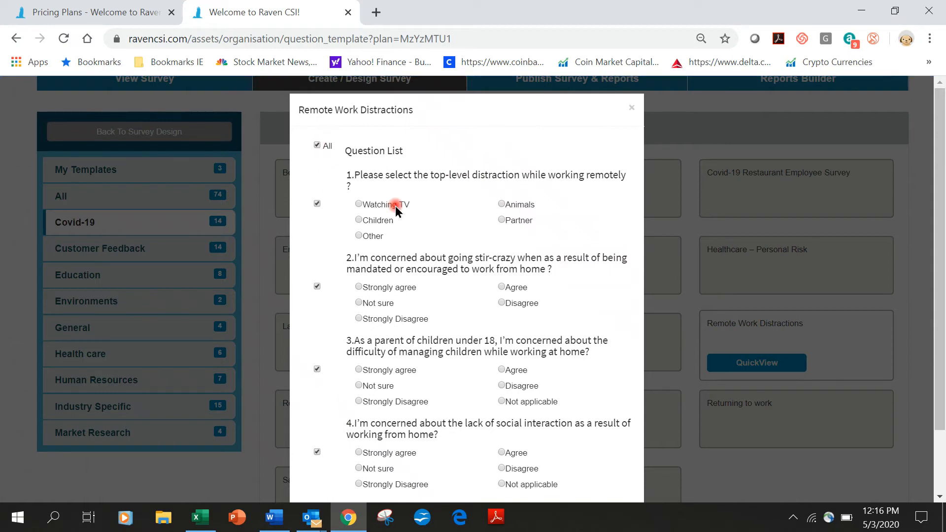
{"action": "scroll", "coordinate": [463, 379], "scroll_direction": "down", "scroll_amount": 2}
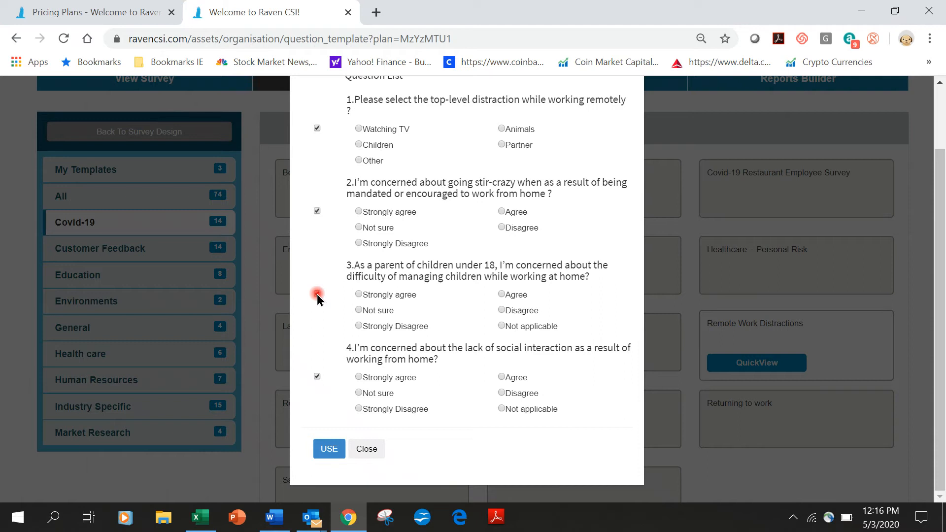
{"action": "left_click", "coordinate": [328, 450]}
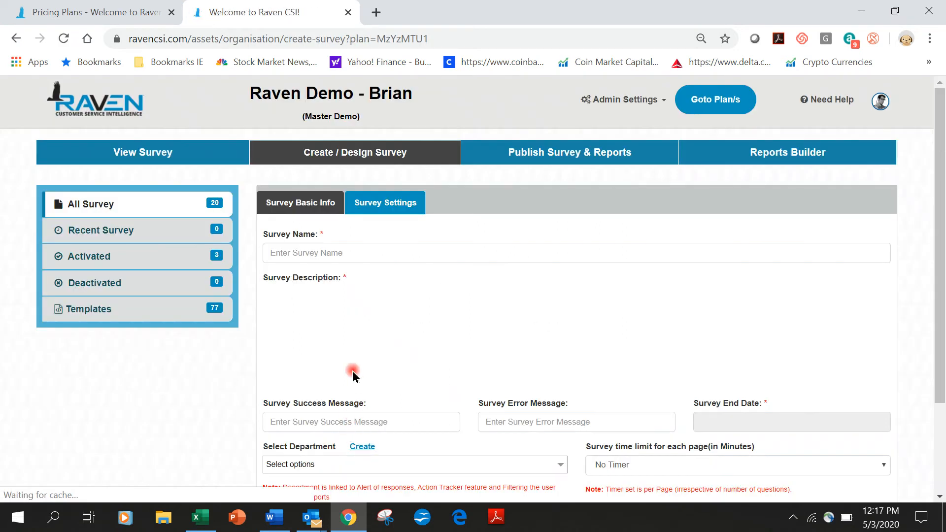
Step: Name the survey 'COVID19 Trial' and write the description 'Please share your feedback...'
{"action": "left_click", "coordinate": [315, 252]}
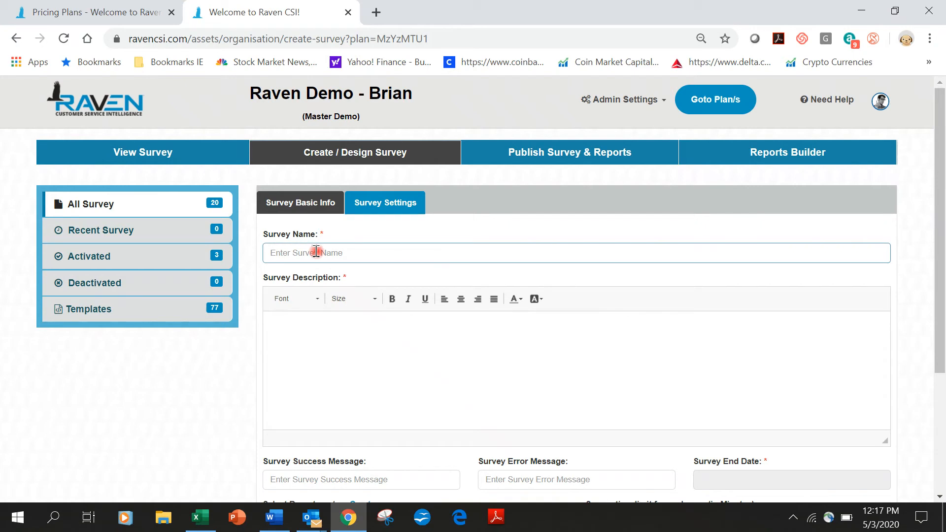
{"action": "type", "text": "COVID19 Trial"}
{"action": "left_click", "coordinate": [279, 333]}
{"action": "type", "text": "Please share your feedba"}
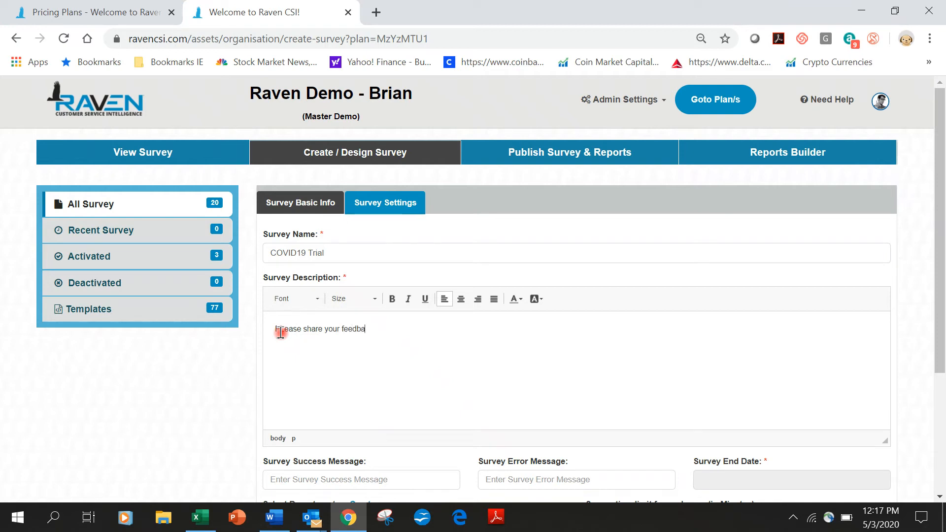
{"action": "type", "text": "ck. Thank You"}
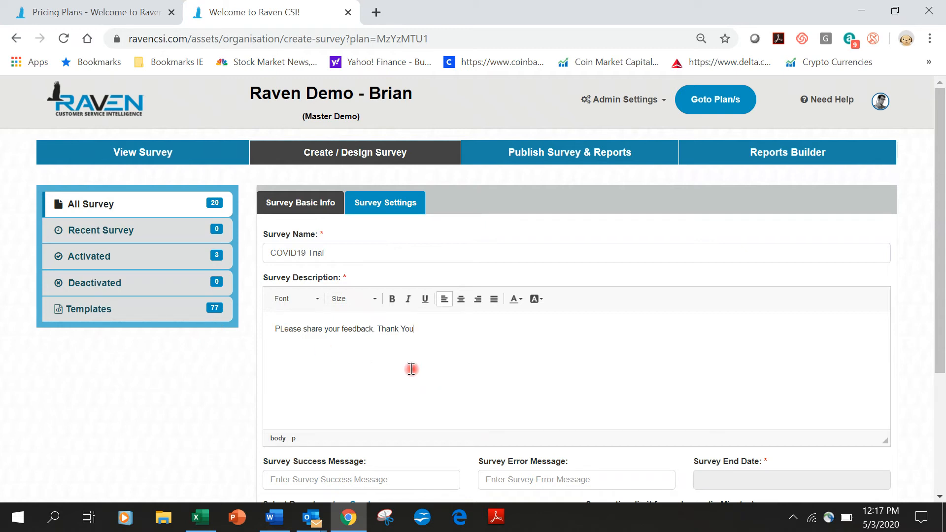
{"action": "left_click", "coordinate": [280, 330]}
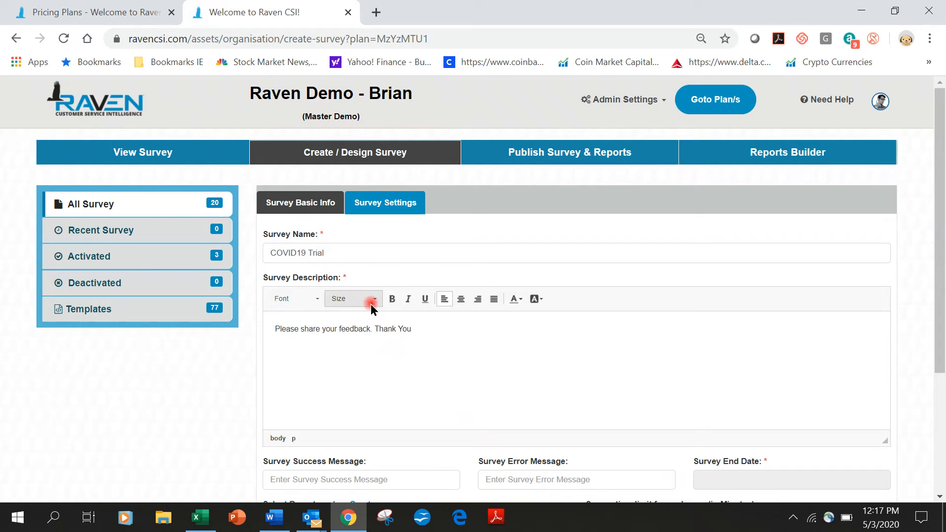
Step: Format the survey description text in Arial, size 20
{"action": "left_click_drag", "start_coordinate": [452, 338], "coordinate": [279, 330]}
{"action": "left_click", "coordinate": [309, 304]}
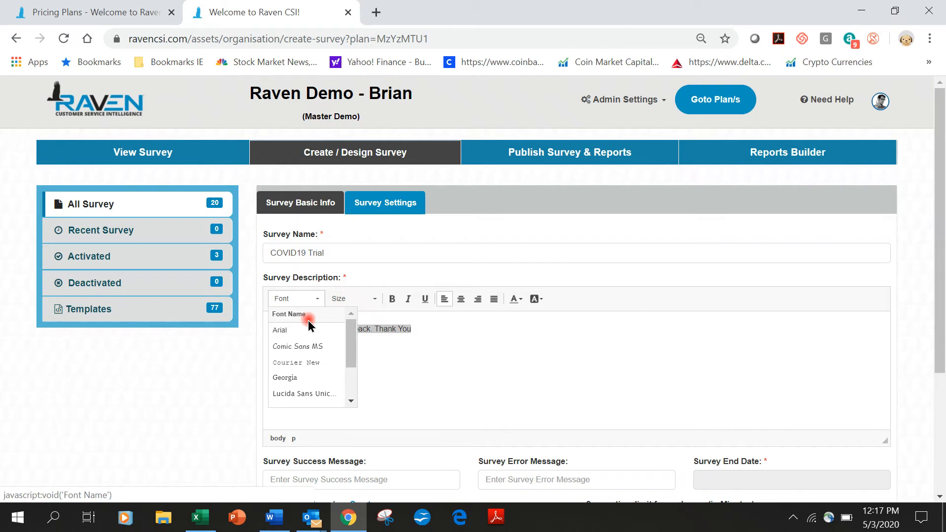
{"action": "left_click", "coordinate": [294, 329]}
{"action": "left_click", "coordinate": [350, 300]}
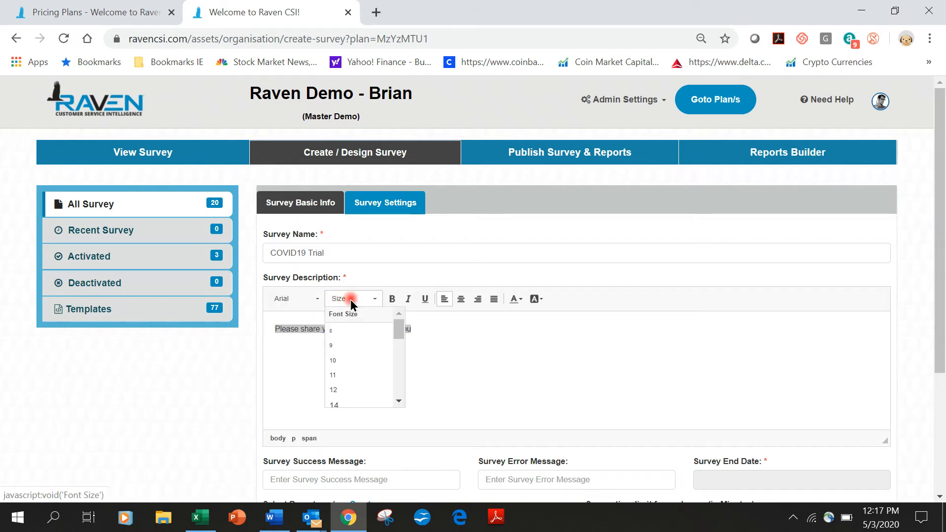
{"action": "scroll", "coordinate": [342, 404], "scroll_direction": "down", "scroll_amount": 2}
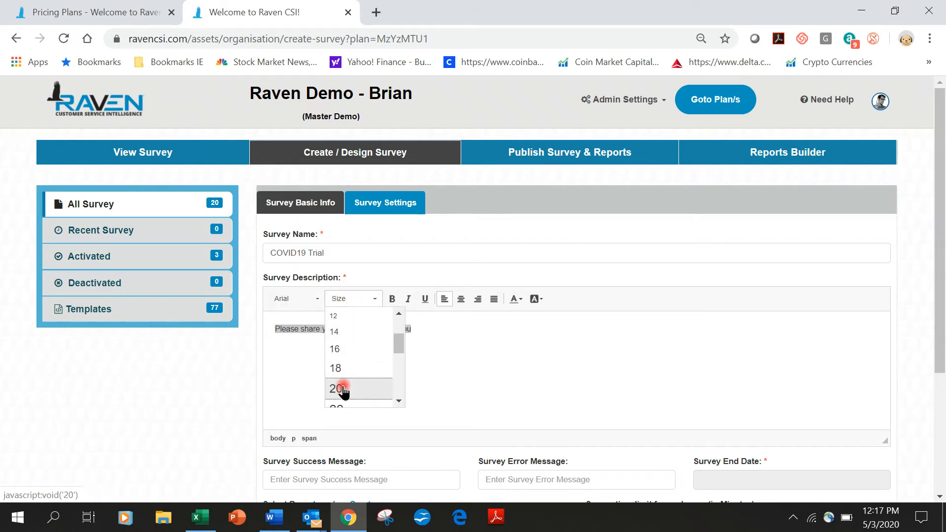
{"action": "left_click", "coordinate": [338, 390]}
{"action": "left_click", "coordinate": [501, 373]}
Step: Set the success message to 'Thank you' and the error message to 'Try Again'
{"action": "scroll", "coordinate": [501, 374], "scroll_direction": "down", "scroll_amount": 4}
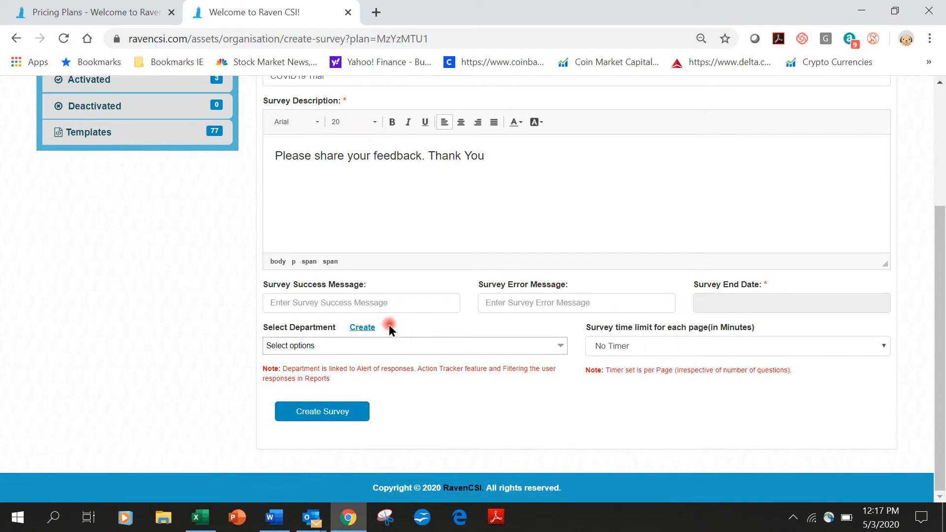
{"action": "left_click", "coordinate": [386, 302]}
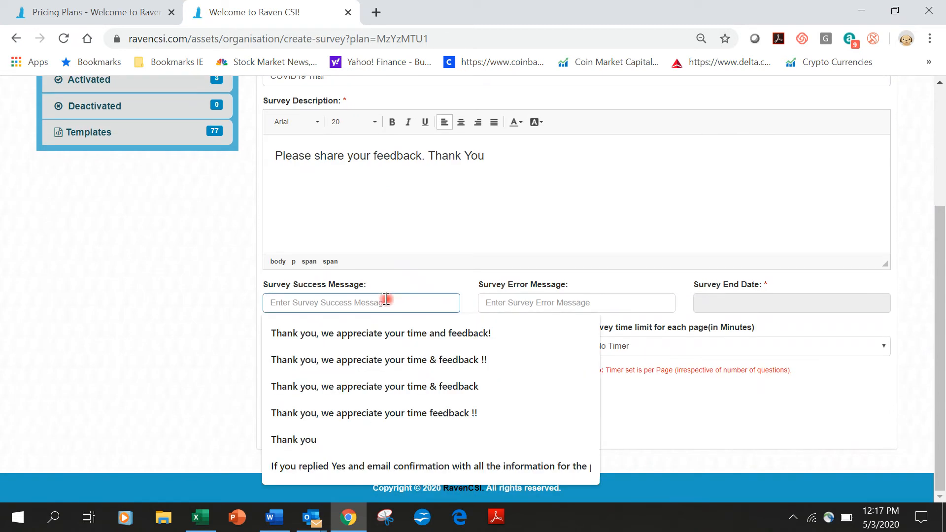
{"action": "left_click", "coordinate": [324, 436]}
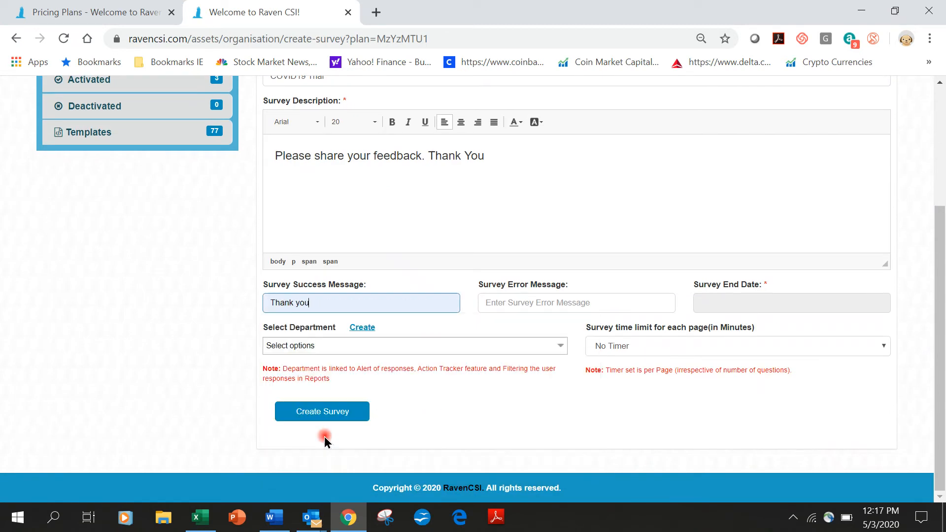
{"action": "left_click", "coordinate": [527, 304]}
{"action": "left_click", "coordinate": [502, 360]}
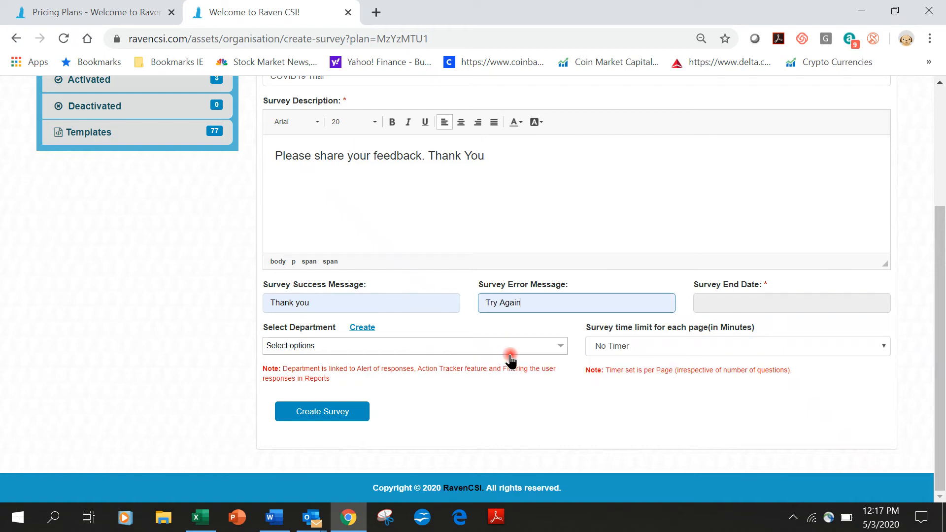
Step: Set the survey end date to July 2, 2020 and create the survey
{"action": "left_click", "coordinate": [715, 304]}
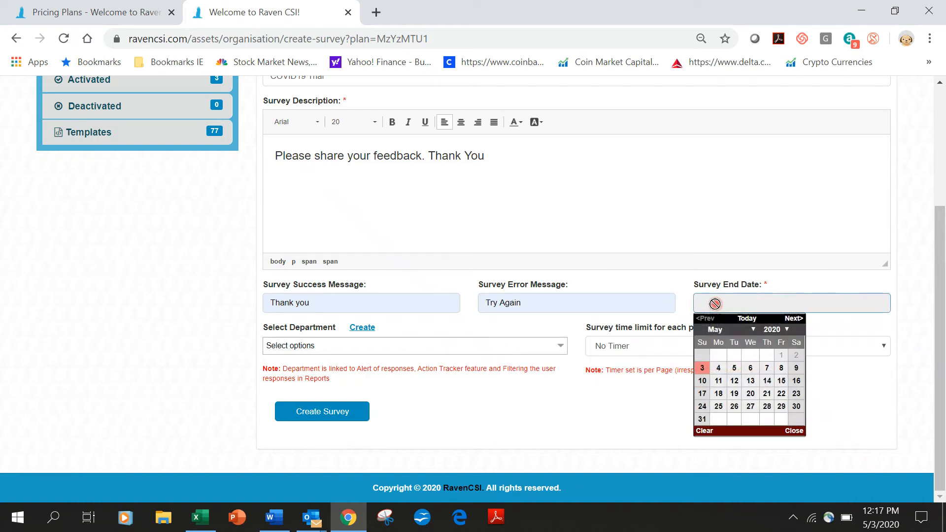
{"action": "left_click", "coordinate": [754, 330]}
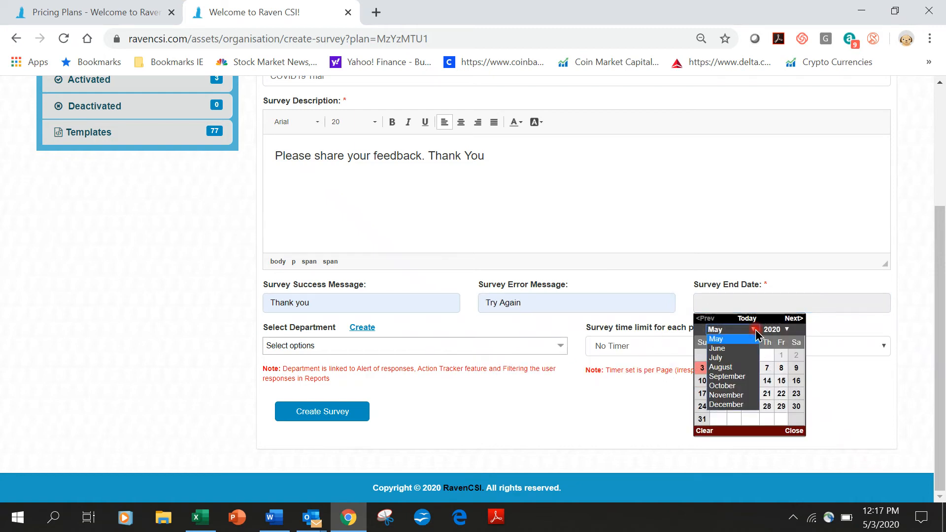
{"action": "left_click", "coordinate": [738, 361]}
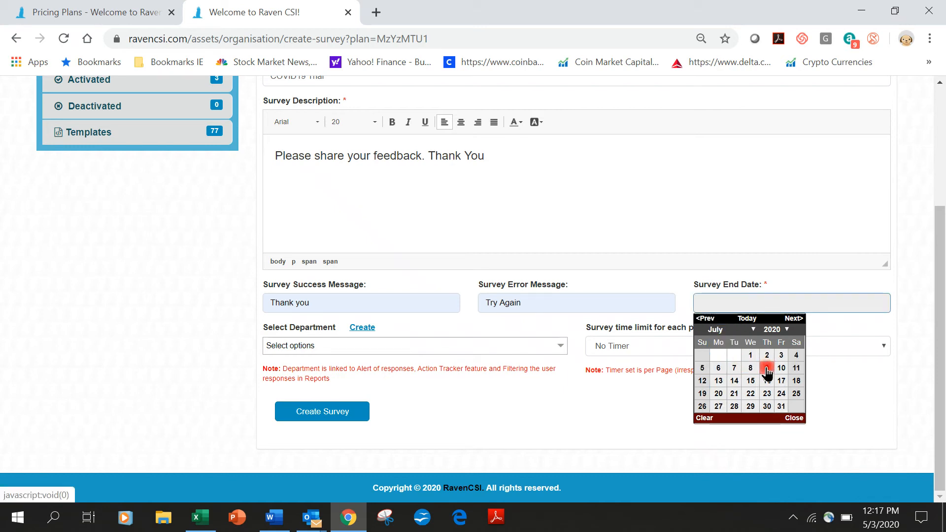
{"action": "left_click", "coordinate": [767, 356]}
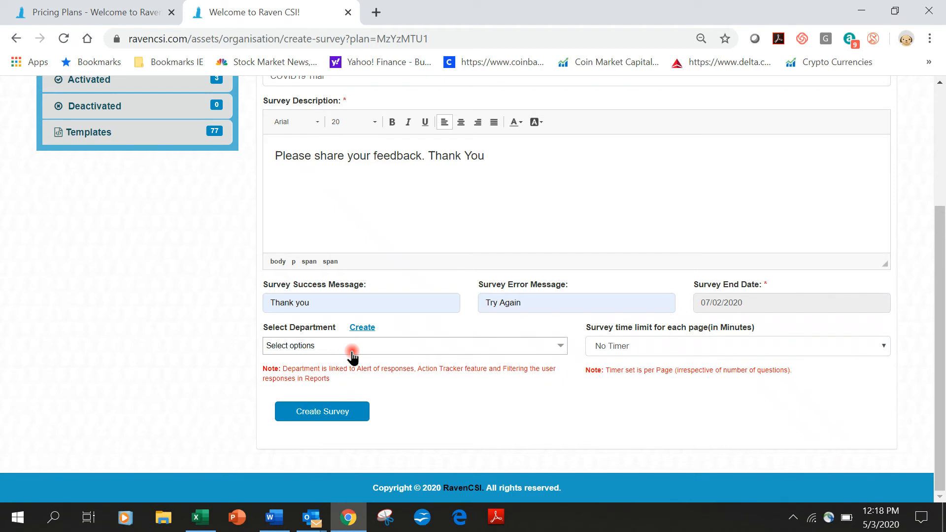
{"action": "scroll", "coordinate": [424, 366], "scroll_direction": "up", "scroll_amount": 3}
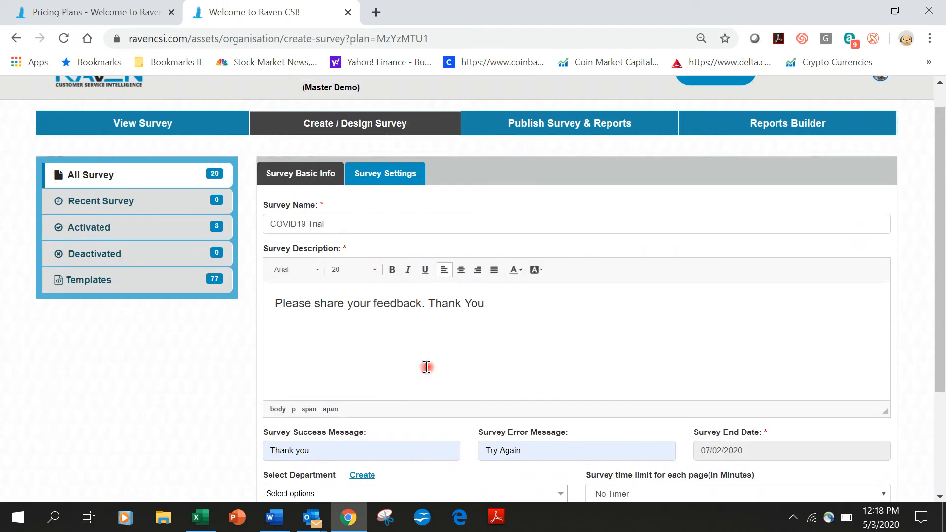
{"action": "scroll", "coordinate": [427, 367], "scroll_direction": "down", "scroll_amount": 3}
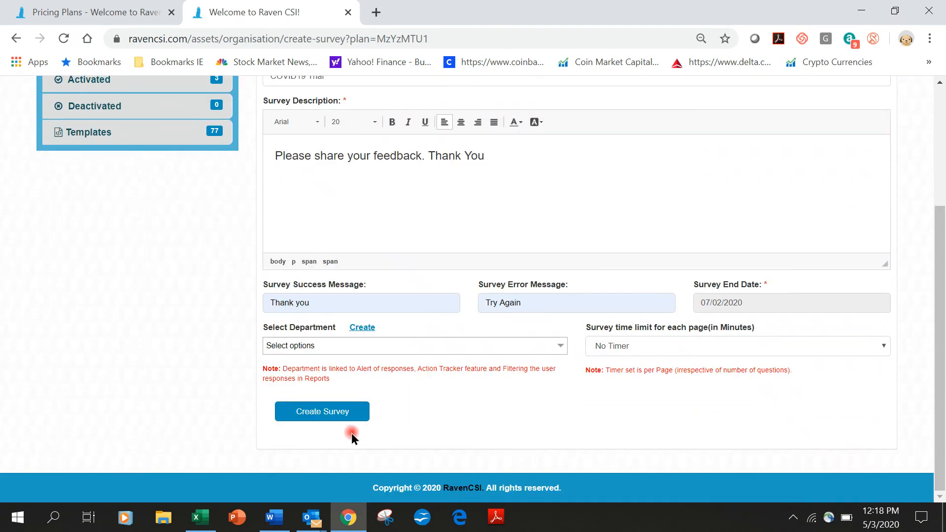
{"action": "left_click", "coordinate": [330, 417]}
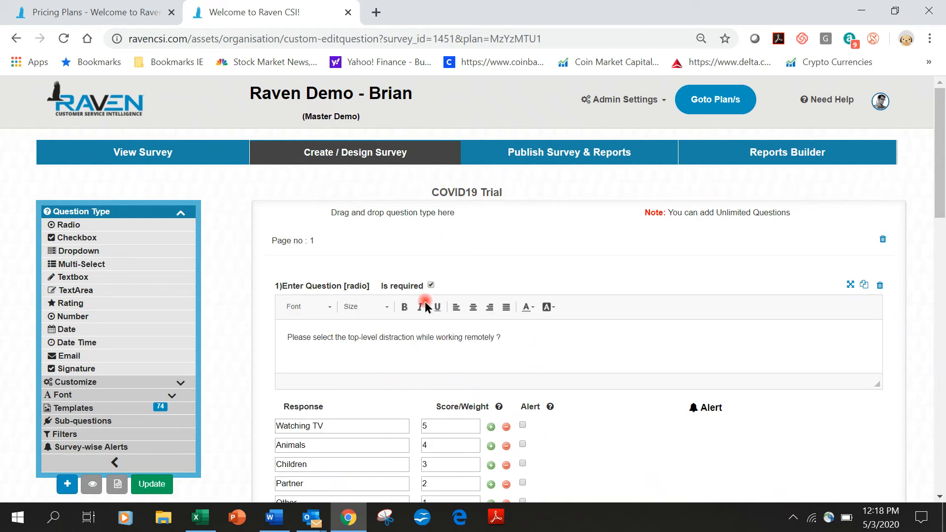
Step: Scroll through the four required radio questions and back up to the top
{"action": "scroll", "coordinate": [562, 344], "scroll_direction": "down", "scroll_amount": 9}
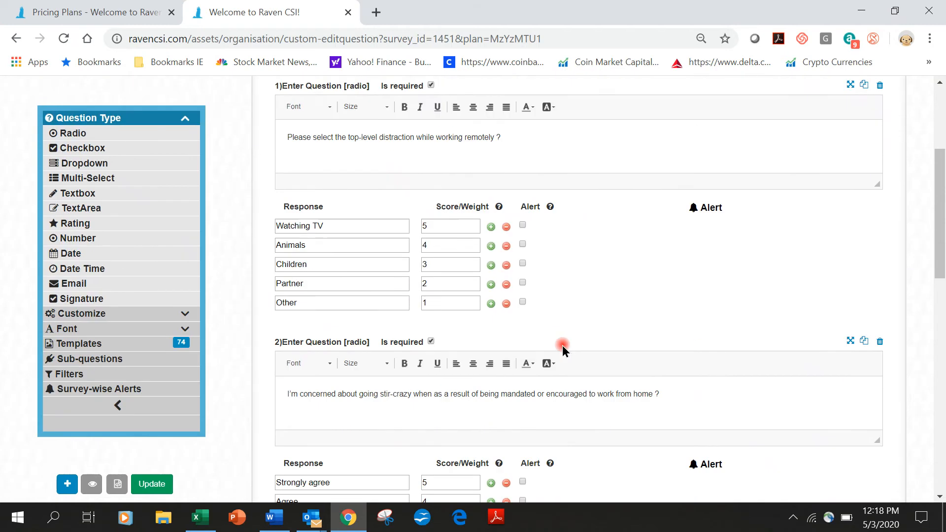
{"action": "scroll", "coordinate": [562, 345], "scroll_direction": "down", "scroll_amount": 9}
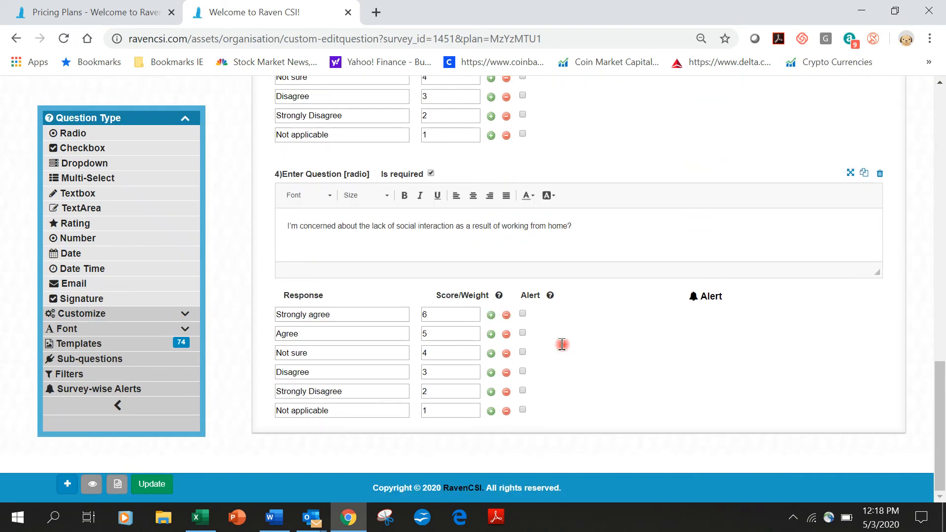
{"action": "scroll", "coordinate": [627, 337], "scroll_direction": "up", "scroll_amount": 8}
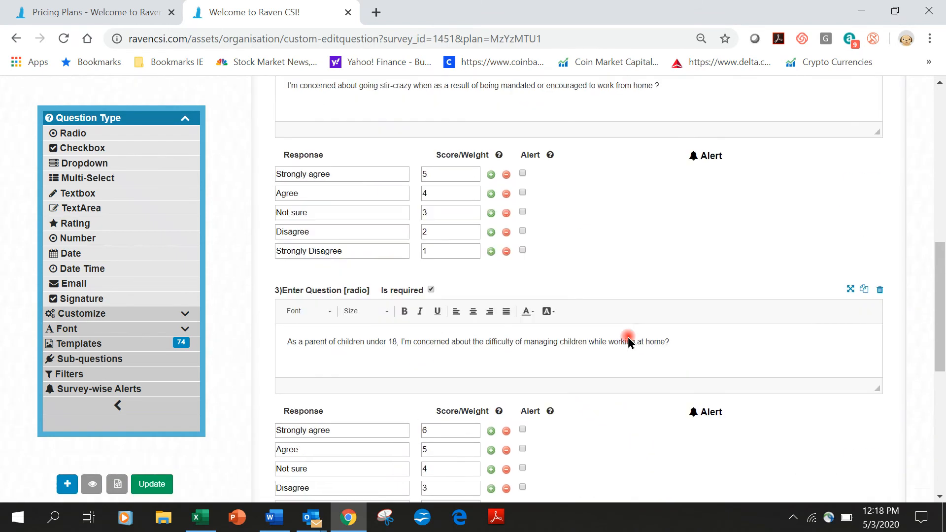
{"action": "scroll", "coordinate": [456, 185], "scroll_direction": "up", "scroll_amount": 3}
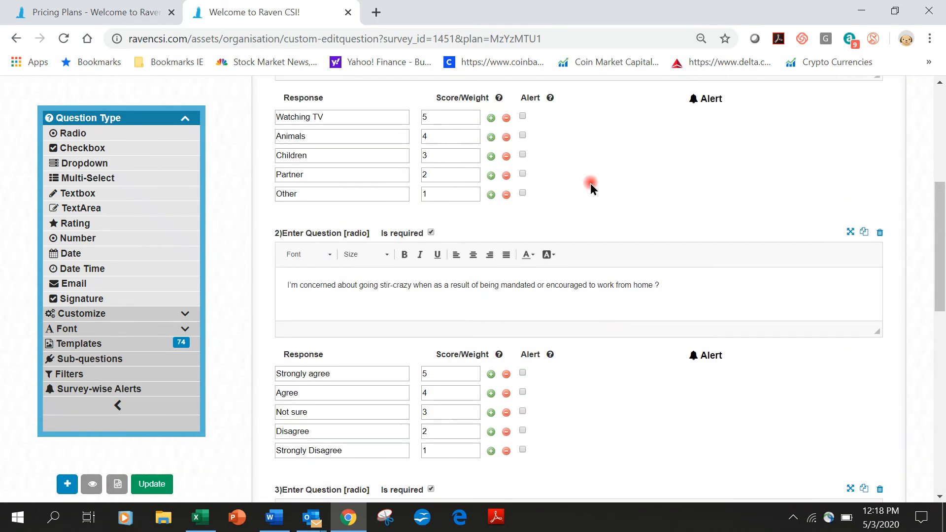
{"action": "scroll", "coordinate": [593, 187], "scroll_direction": "up", "scroll_amount": 5}
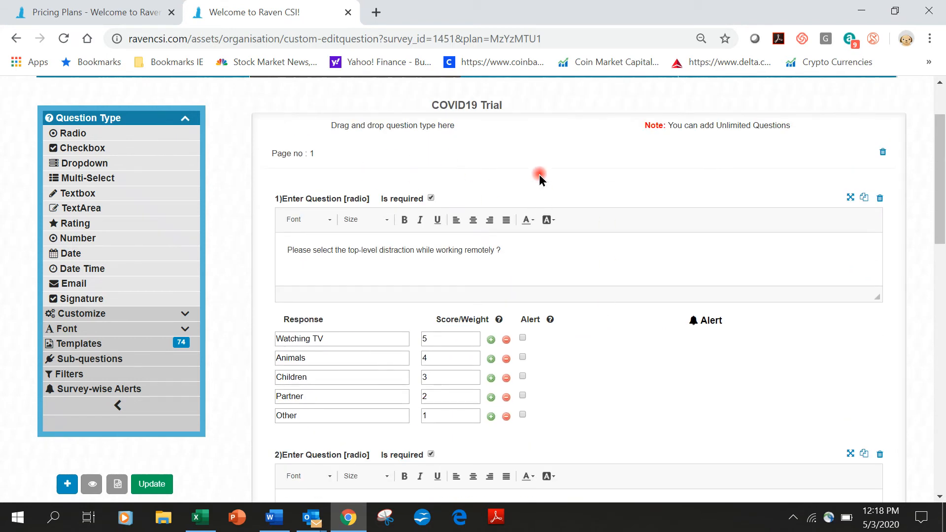
Step: Format question 1's text in Arial at size 22
{"action": "left_click", "coordinate": [500, 248]}
{"action": "left_click_drag", "start_coordinate": [500, 247], "coordinate": [398, 249]}
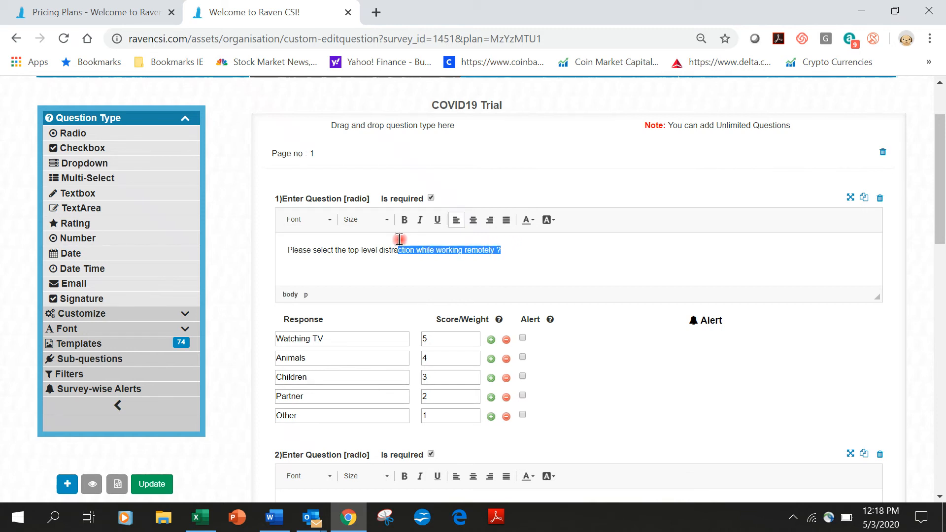
{"action": "left_click", "coordinate": [494, 250]}
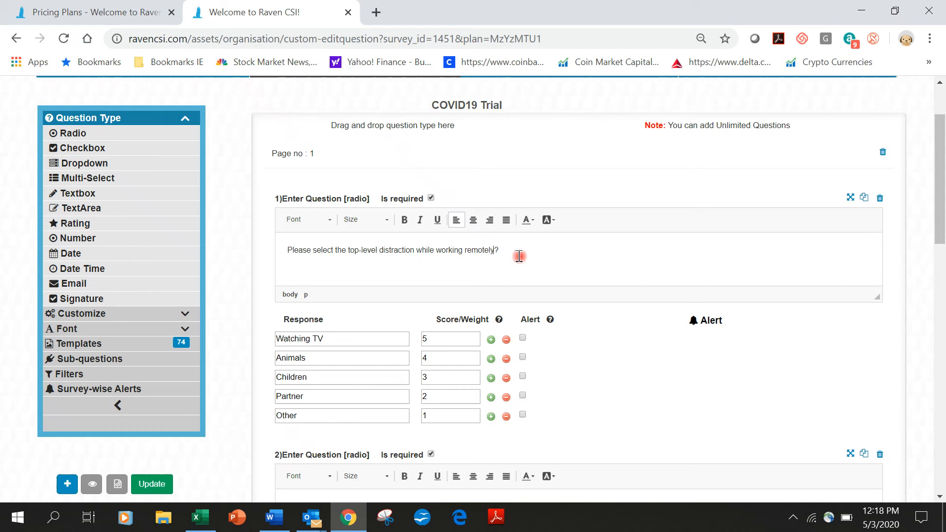
{"action": "left_click_drag", "start_coordinate": [518, 254], "coordinate": [287, 240]}
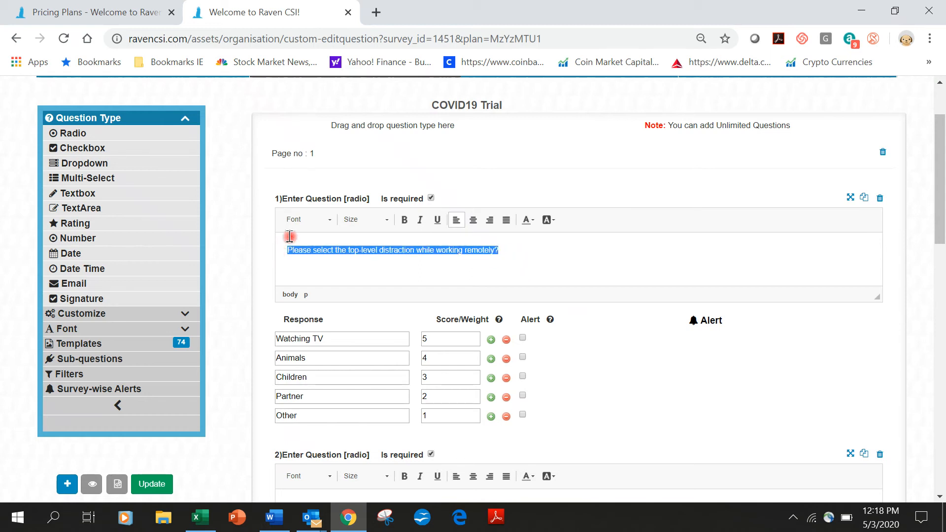
{"action": "left_click", "coordinate": [305, 224]}
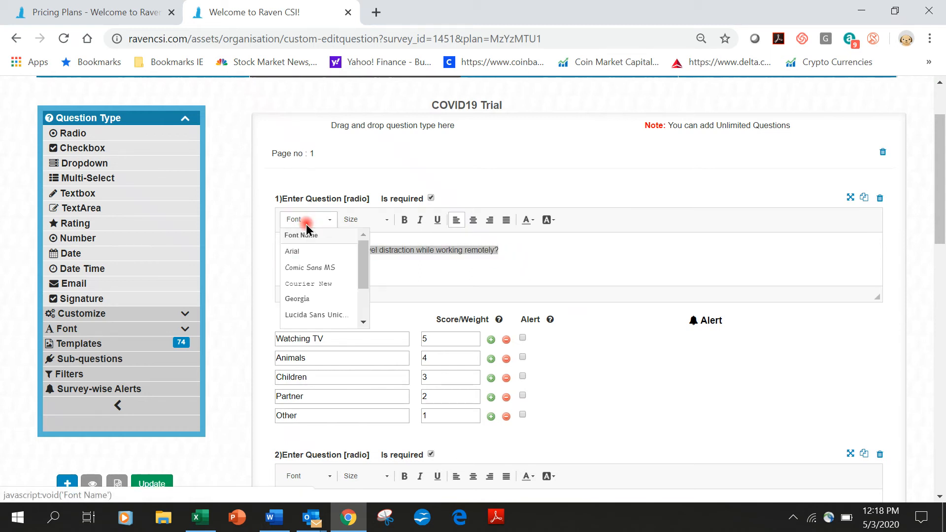
{"action": "left_click", "coordinate": [296, 252]}
{"action": "left_click", "coordinate": [363, 222]}
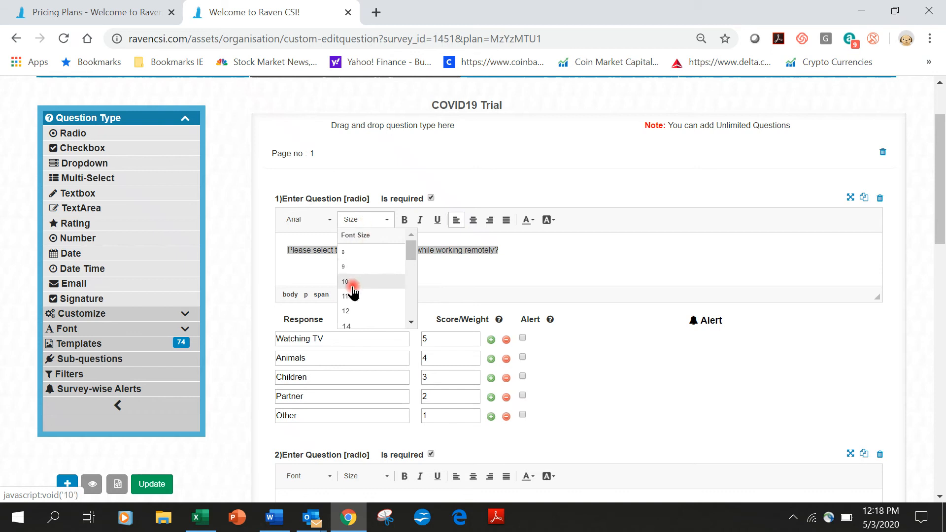
{"action": "left_click", "coordinate": [352, 311]}
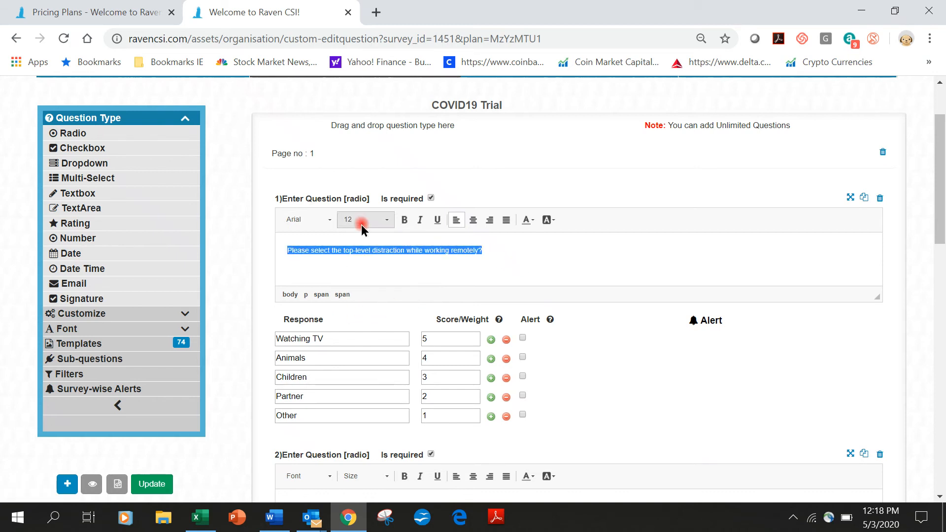
{"action": "left_click", "coordinate": [388, 217]}
{"action": "scroll", "coordinate": [382, 295], "scroll_direction": "down", "scroll_amount": 3}
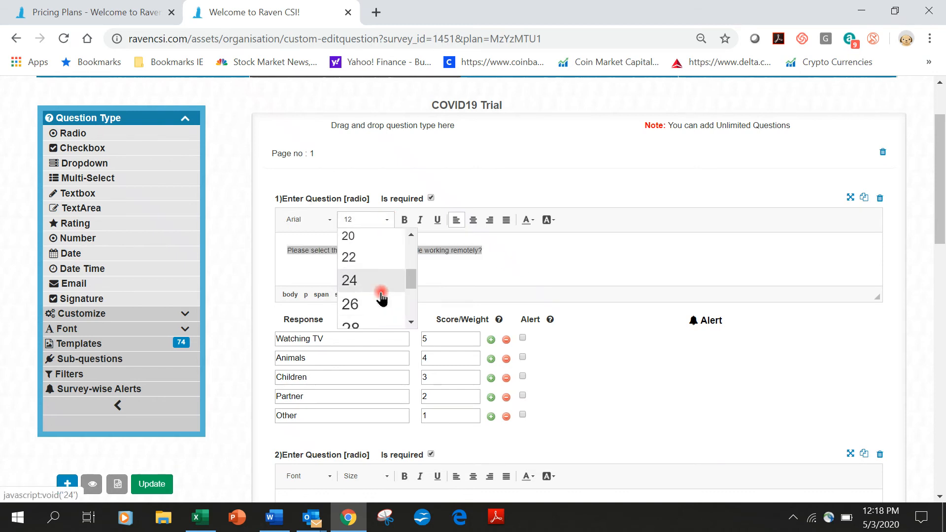
{"action": "left_click", "coordinate": [354, 258]}
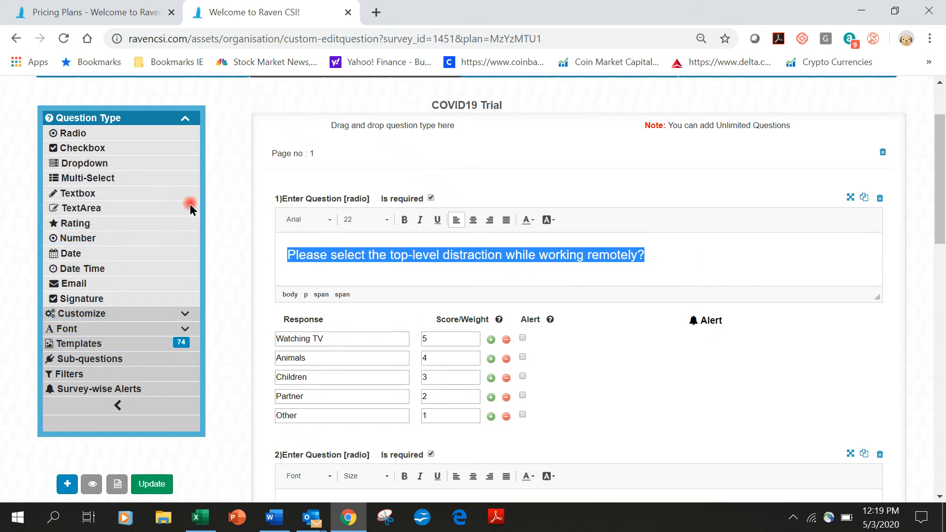
Step: Add a Text Box question as question 5 and start editing it
{"action": "scroll", "coordinate": [441, 318], "scroll_direction": "down", "scroll_amount": 2}
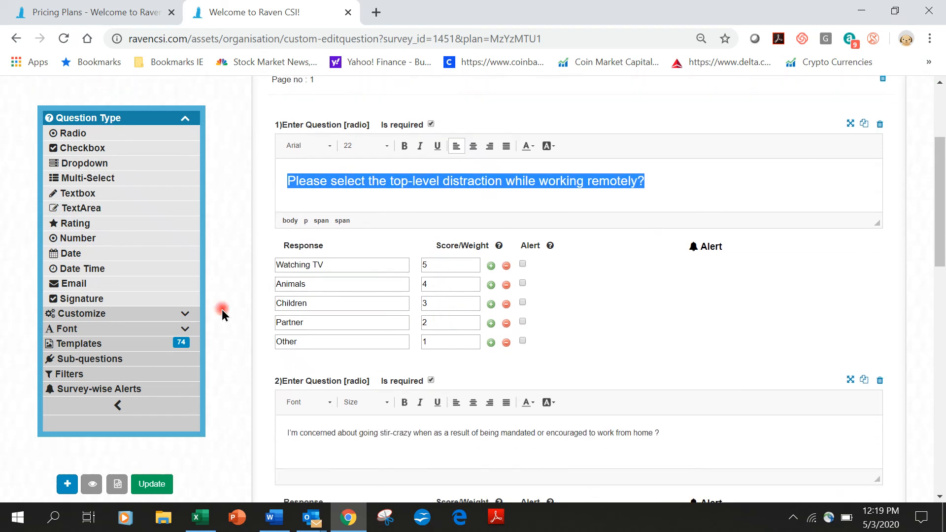
{"action": "left_click_drag", "start_coordinate": [93, 193], "coordinate": [551, 364]}
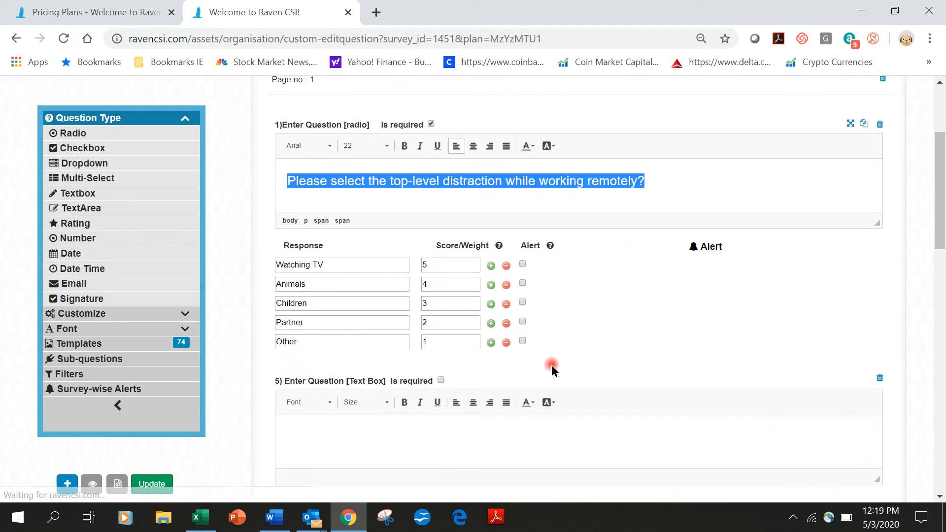
{"action": "left_click", "coordinate": [372, 439]}
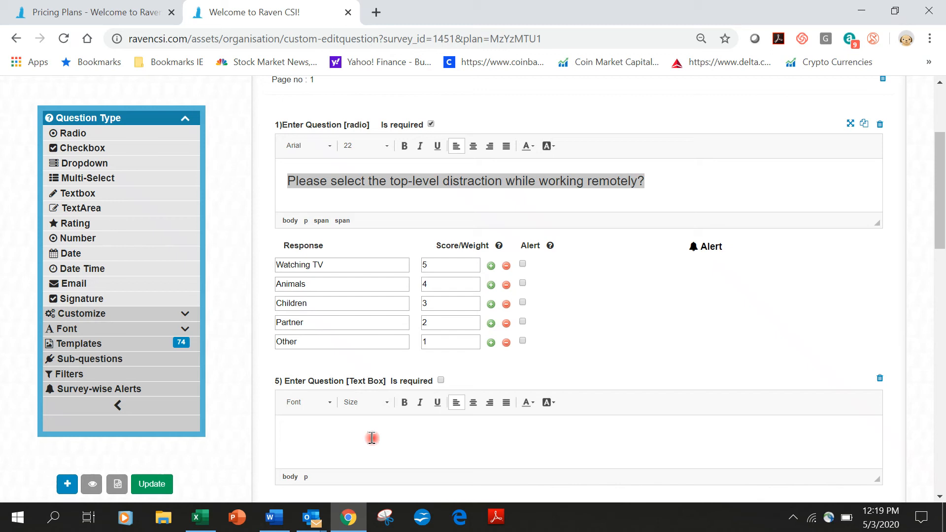
Step: Preview the survey, answer Animals then Not sure for questions 2–4, and return to the editor
{"action": "left_click", "coordinate": [92, 487]}
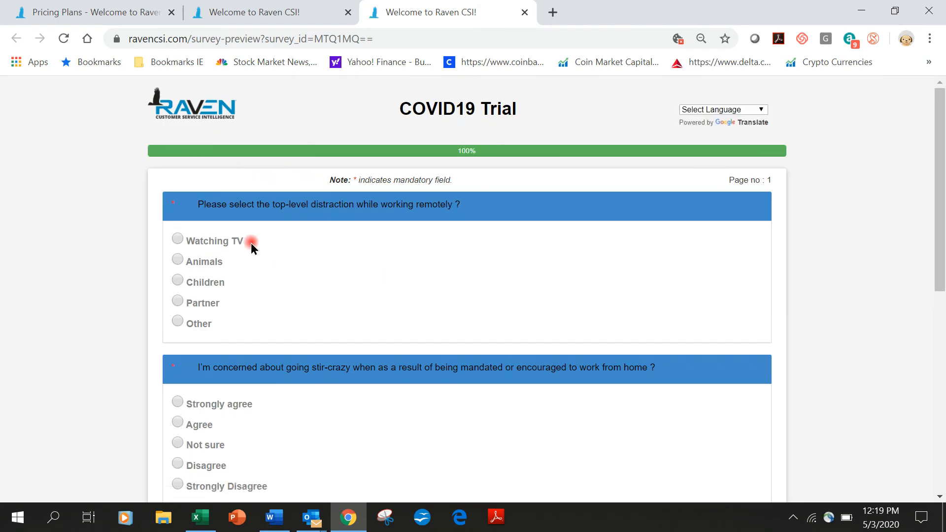
{"action": "left_click", "coordinate": [180, 259]}
{"action": "scroll", "coordinate": [199, 279], "scroll_direction": "down", "scroll_amount": 5}
{"action": "left_click", "coordinate": [179, 220]}
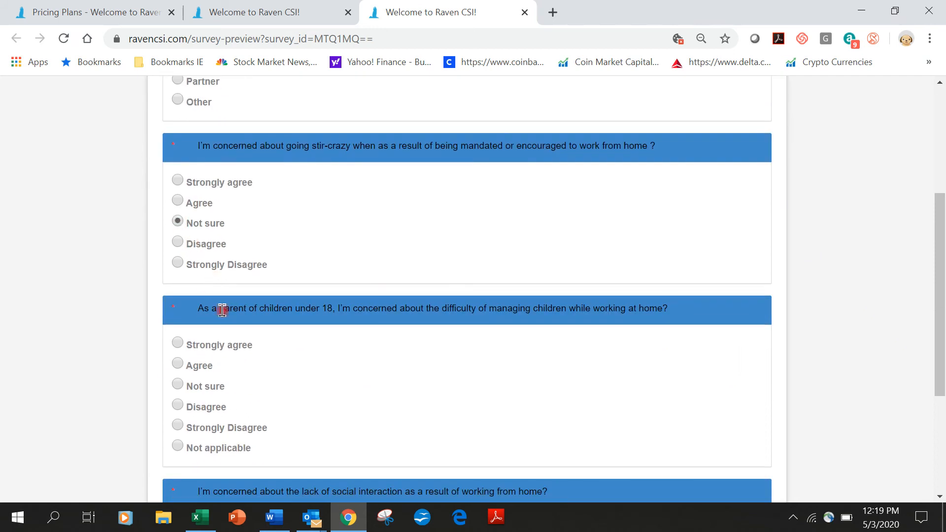
{"action": "scroll", "coordinate": [222, 320], "scroll_direction": "down", "scroll_amount": 2}
{"action": "left_click", "coordinate": [179, 309]}
{"action": "scroll", "coordinate": [252, 335], "scroll_direction": "down", "scroll_amount": 3}
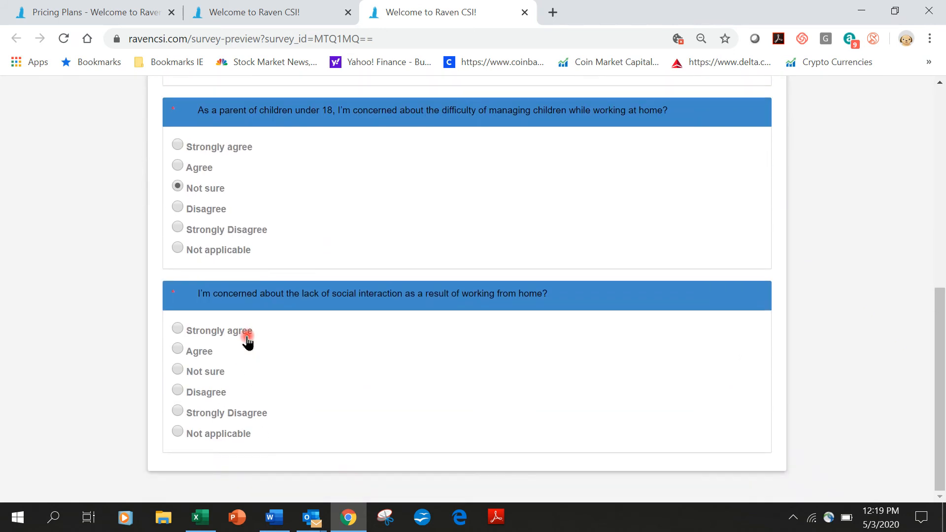
{"action": "left_click", "coordinate": [177, 369]}
{"action": "scroll", "coordinate": [434, 304], "scroll_direction": "up", "scroll_amount": 10}
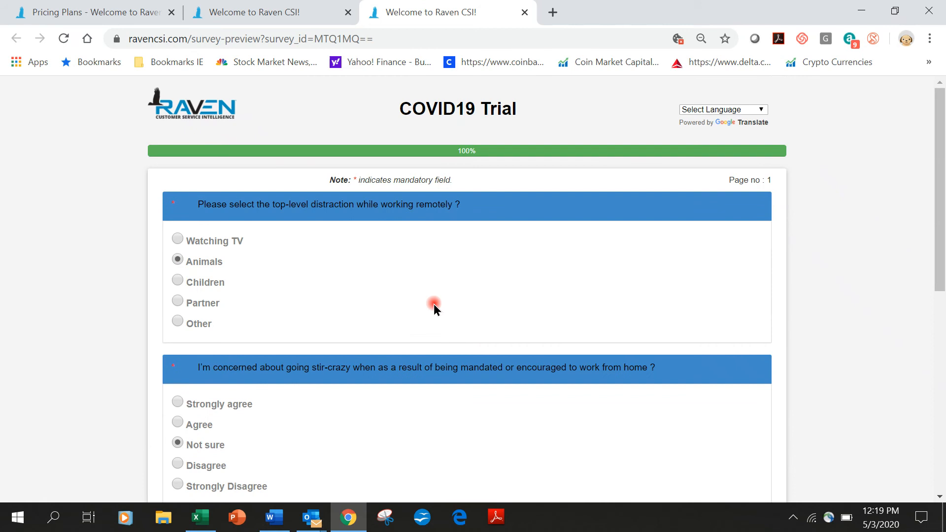
{"action": "left_click", "coordinate": [277, 14]}
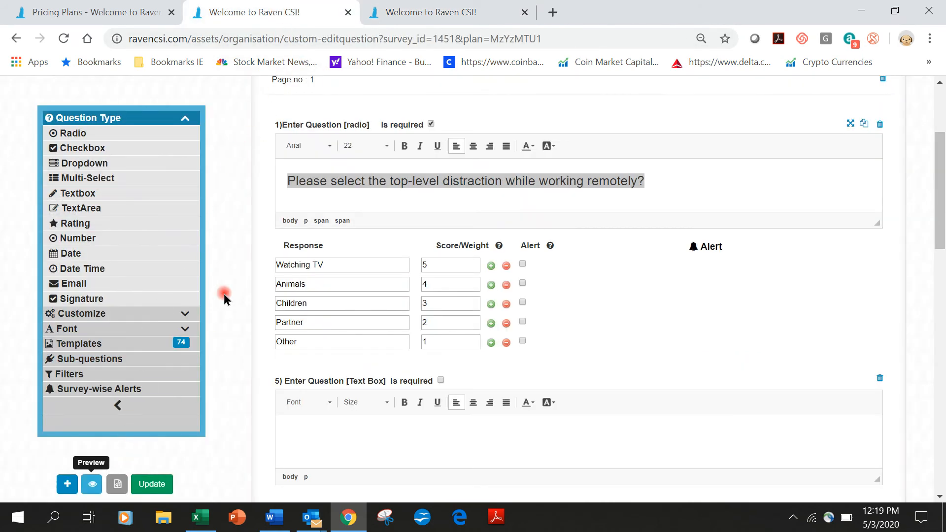
{"action": "scroll", "coordinate": [223, 295], "scroll_direction": "up", "scroll_amount": 3}
Step: Return to the All Surveys dashboard through the View Survey navigation
{"action": "left_click", "coordinate": [162, 156]}
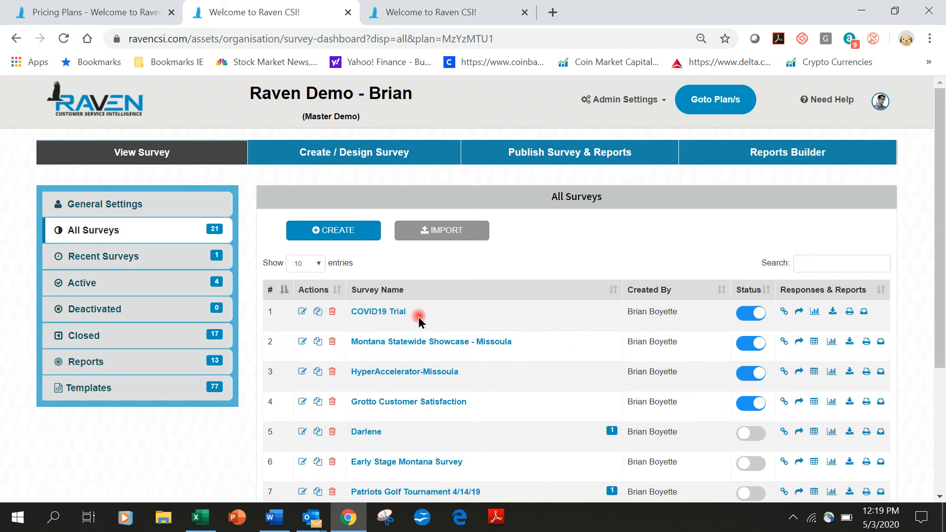
Step: Take the live COVID19 Trial survey, answering Watching TV, Agree, Agree and Not sure, and submit
{"action": "left_click", "coordinate": [799, 315]}
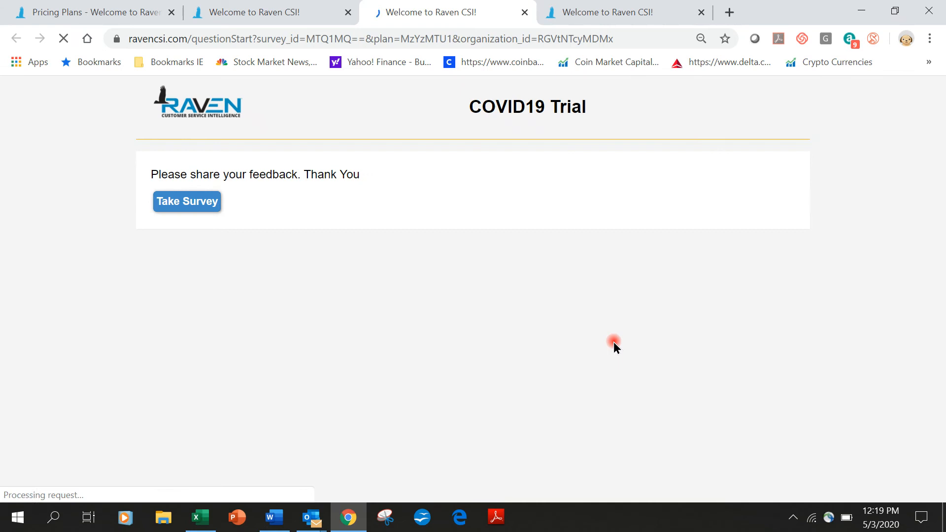
{"action": "left_click", "coordinate": [194, 205]}
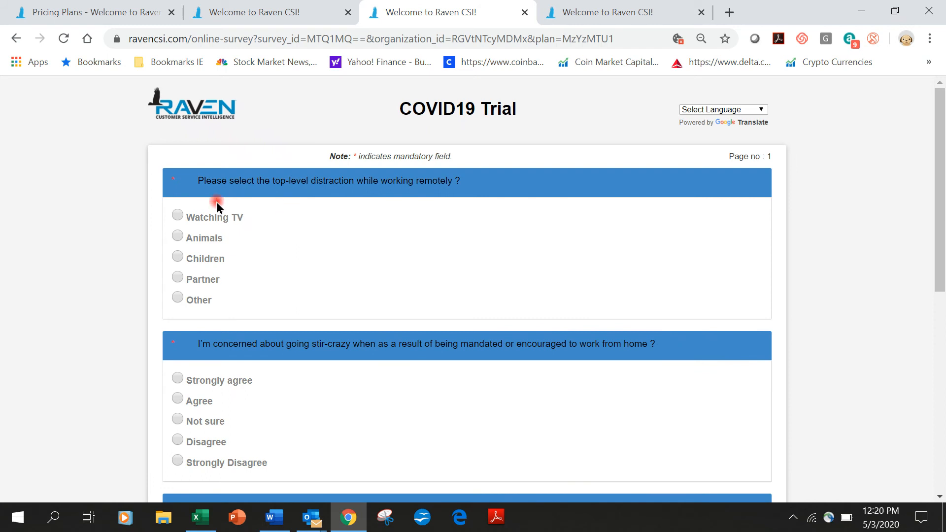
{"action": "left_click", "coordinate": [178, 215]}
{"action": "left_click", "coordinate": [178, 399]}
{"action": "scroll", "coordinate": [248, 425], "scroll_direction": "down", "scroll_amount": 3}
{"action": "left_click", "coordinate": [176, 413]}
{"action": "scroll", "coordinate": [178, 412], "scroll_direction": "down", "scroll_amount": 3}
{"action": "left_click", "coordinate": [177, 396]}
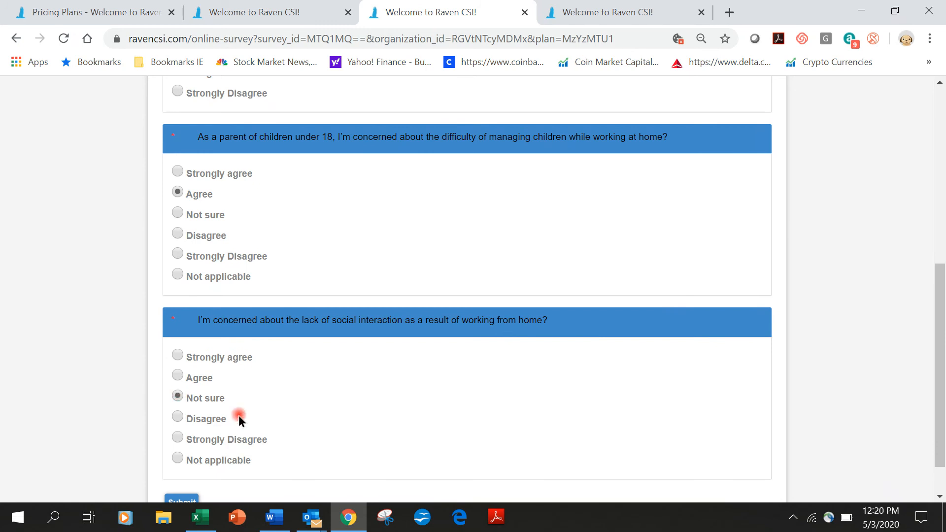
{"action": "scroll", "coordinate": [207, 409], "scroll_direction": "down", "scroll_amount": 1}
{"action": "left_click", "coordinate": [188, 503]}
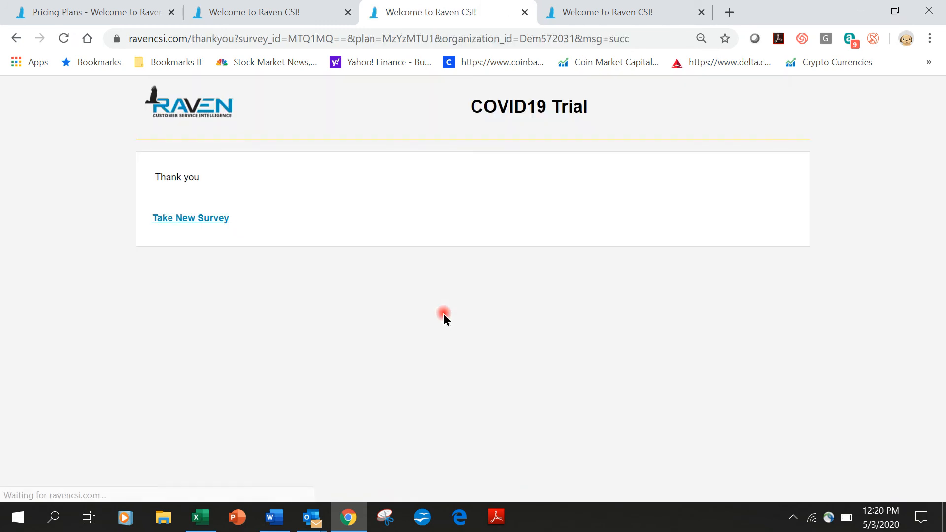
Step: Switch back to the survey dashboard tab and select the COVID19 Trial survey name
{"action": "left_click", "coordinate": [251, 13]}
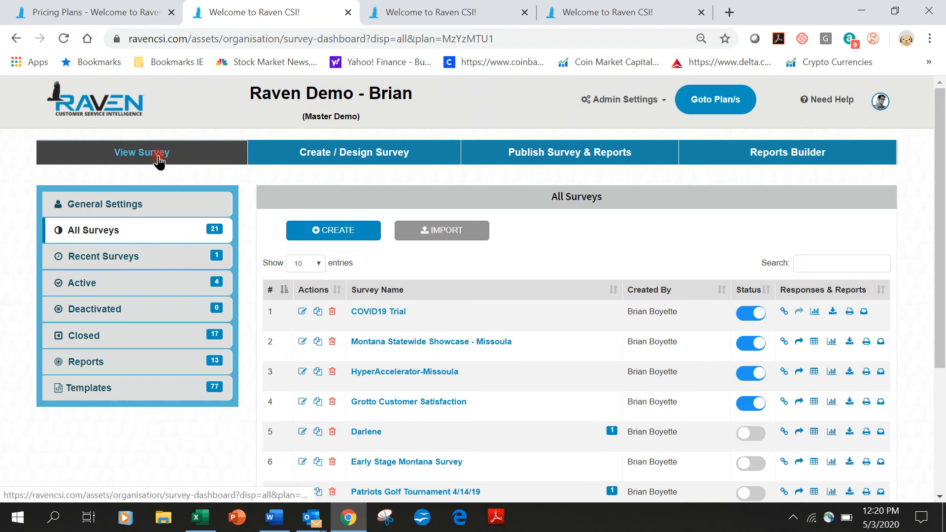
{"action": "left_click", "coordinate": [399, 312]}
{"action": "left_click", "coordinate": [377, 313]}
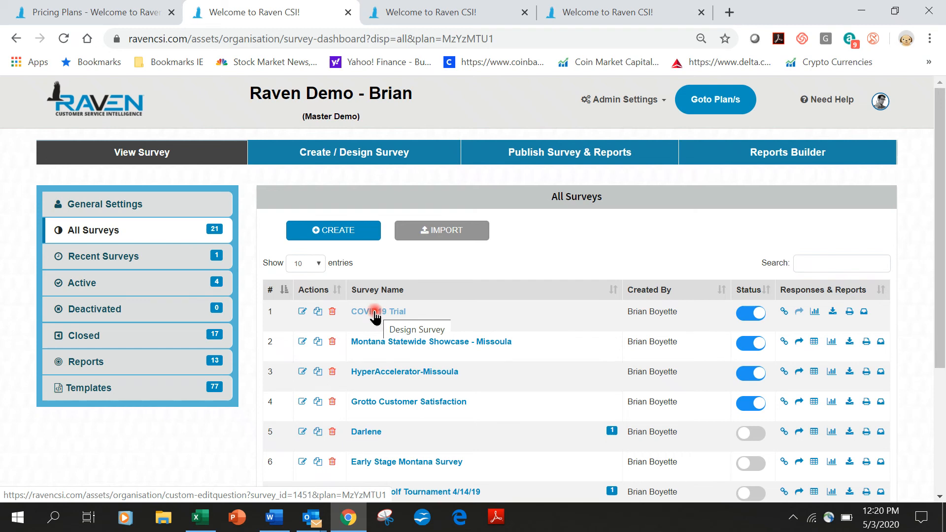
Step: Open COVID19 Trial's sharing options with its survey link and download the QR code image
{"action": "left_click", "coordinate": [783, 313]}
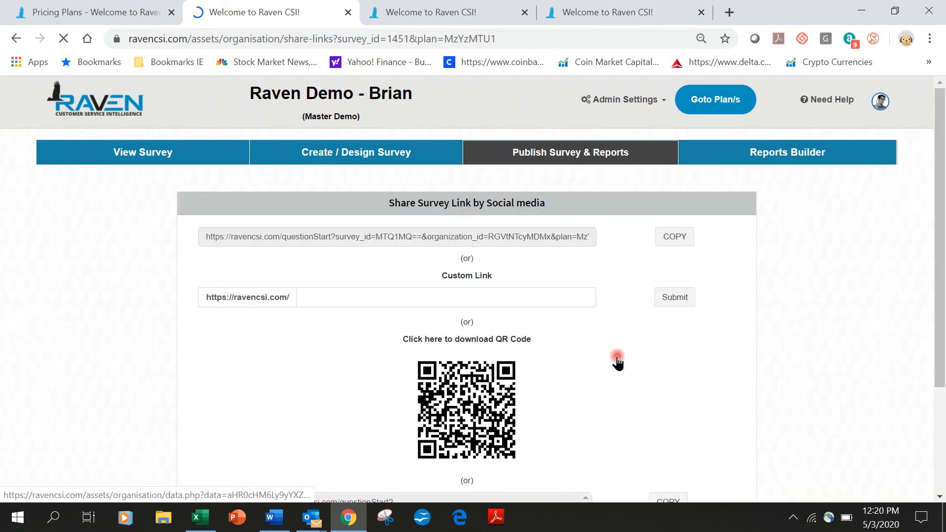
{"action": "scroll", "coordinate": [619, 367], "scroll_direction": "down", "scroll_amount": 3}
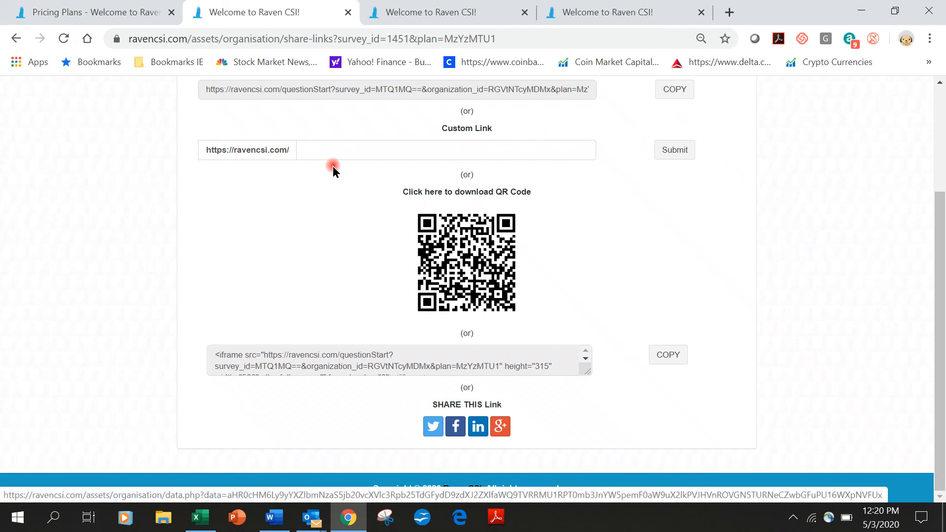
{"action": "left_click", "coordinate": [330, 149]}
{"action": "left_click", "coordinate": [696, 253]}
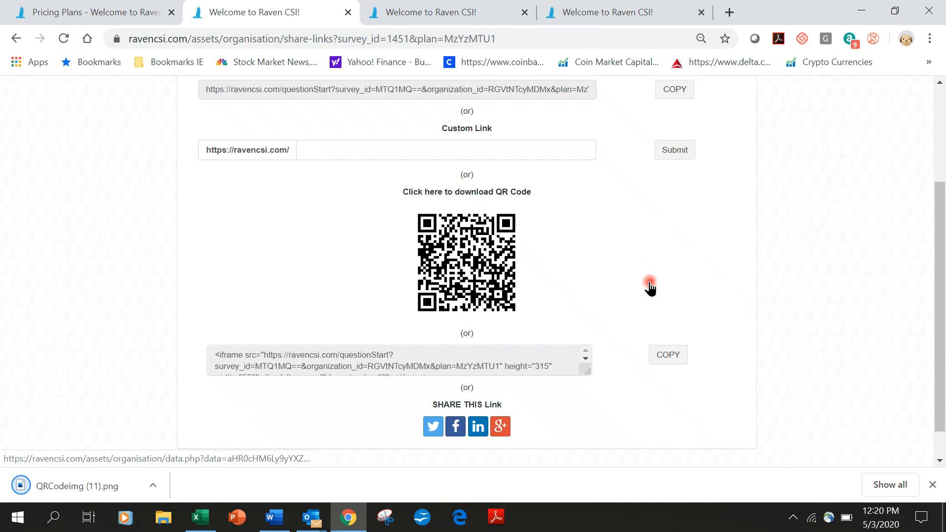
{"action": "scroll", "coordinate": [651, 288], "scroll_direction": "up", "scroll_amount": 2}
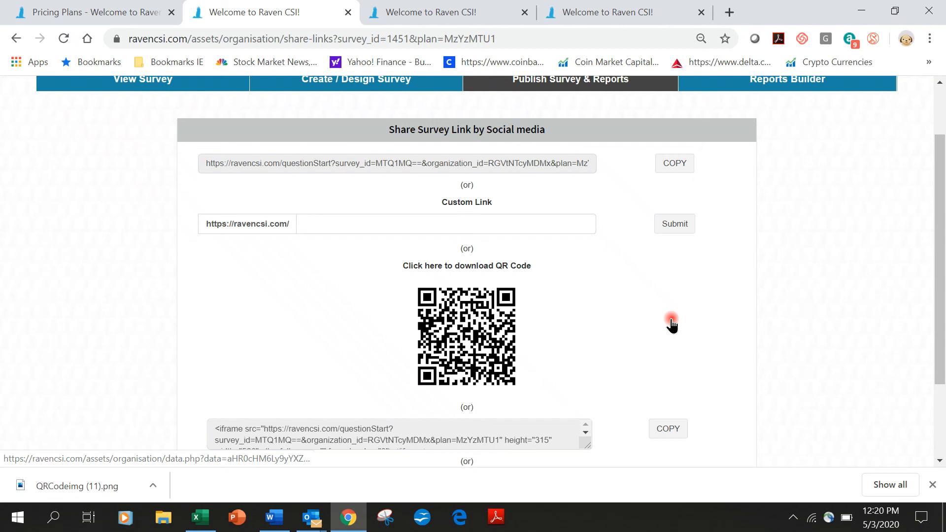
{"action": "scroll", "coordinate": [672, 324], "scroll_direction": "up", "scroll_amount": 2}
{"action": "left_click", "coordinate": [147, 161]}
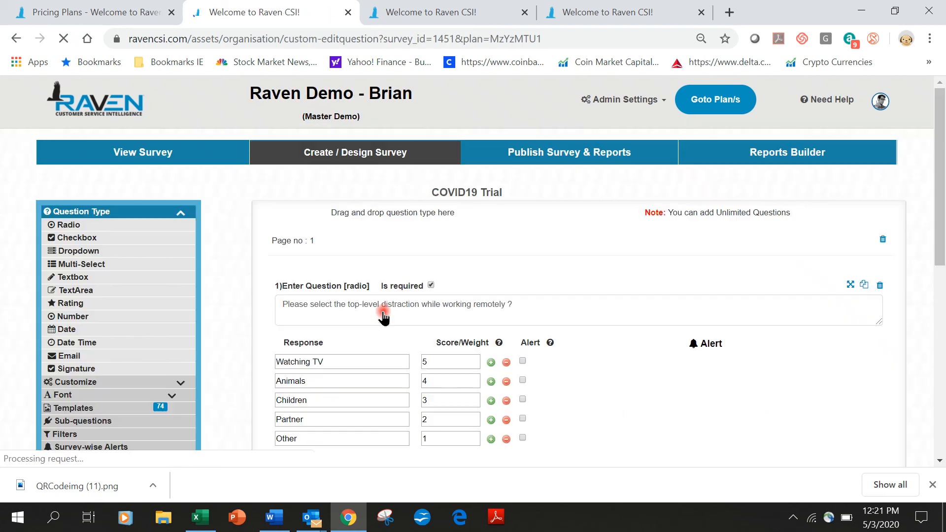
Step: Apply the standard Ocean colour theme to the COVID19 Trial survey
{"action": "scroll", "coordinate": [208, 374], "scroll_direction": "down", "scroll_amount": 1}
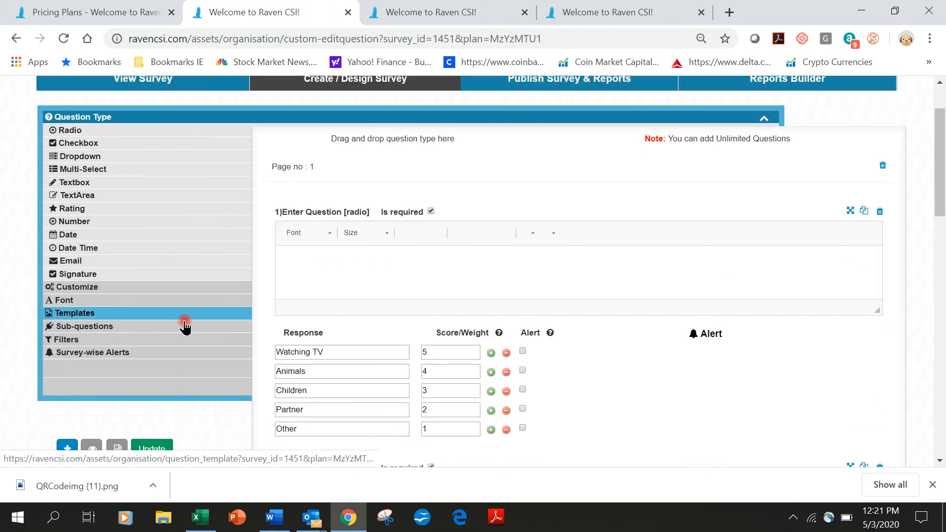
{"action": "left_click", "coordinate": [177, 313]}
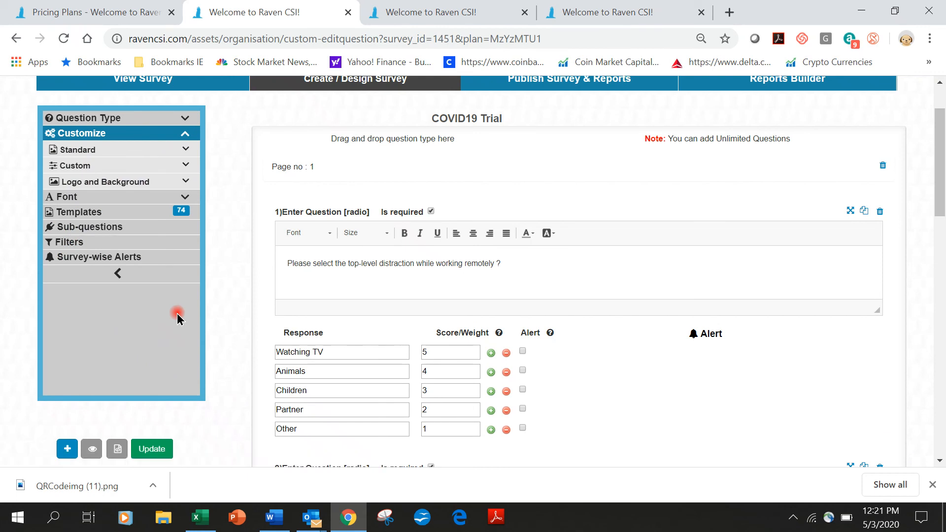
{"action": "left_click", "coordinate": [96, 151]}
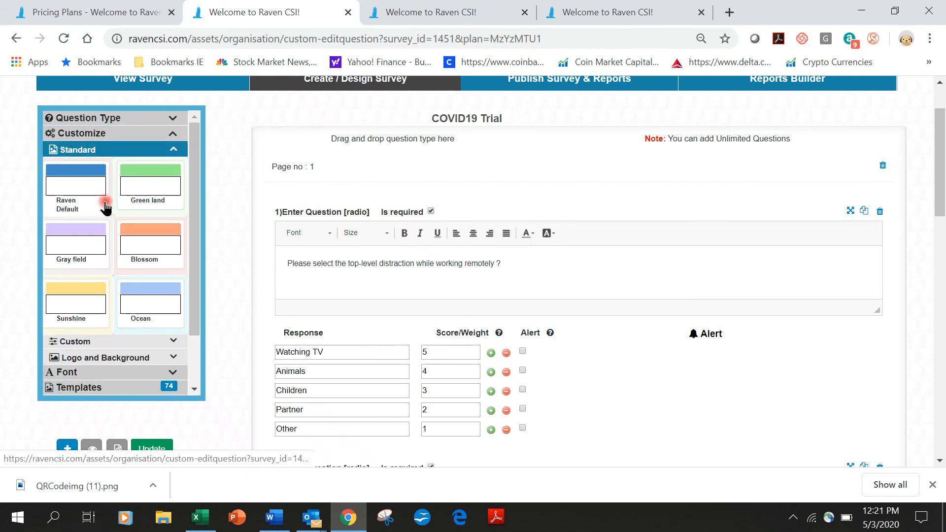
{"action": "left_click", "coordinate": [151, 296]}
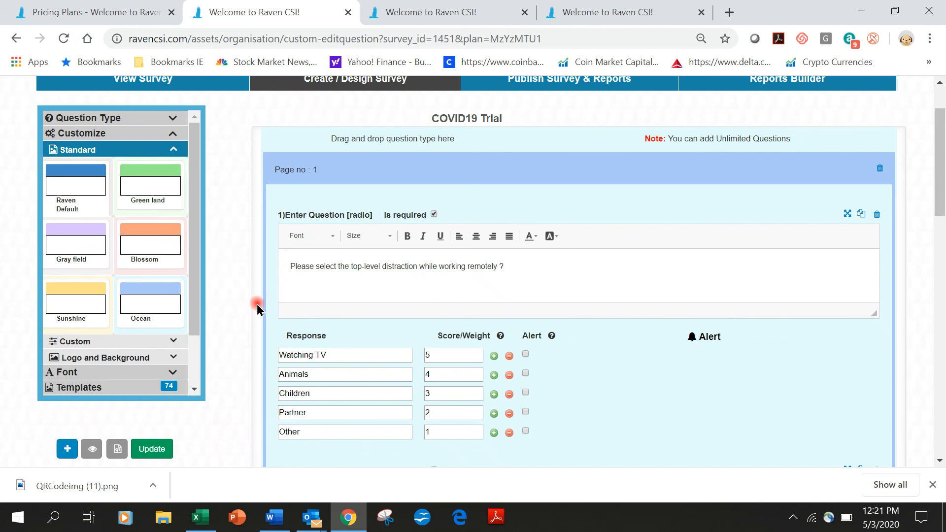
Step: Review the Upload Logo Image and Upload Background Image options, then expand the Font panel
{"action": "left_click", "coordinate": [94, 358]}
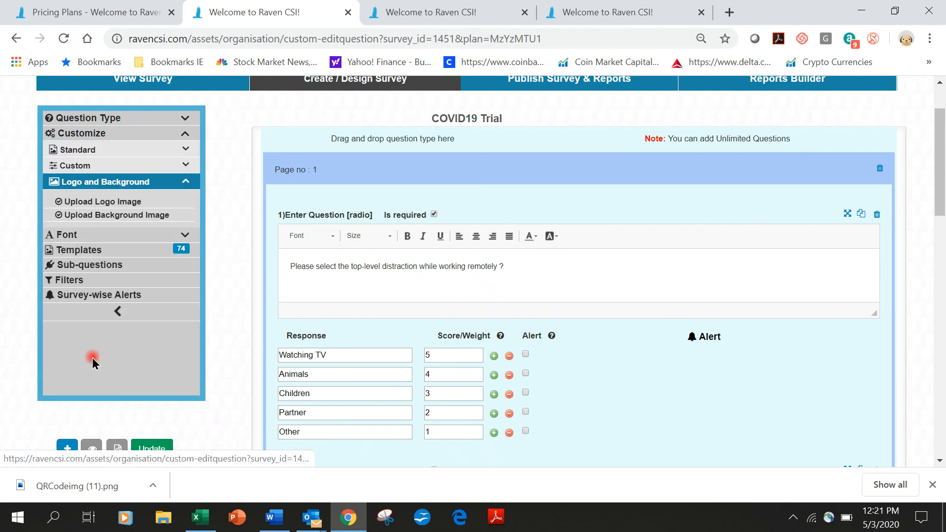
{"action": "left_click", "coordinate": [112, 203]}
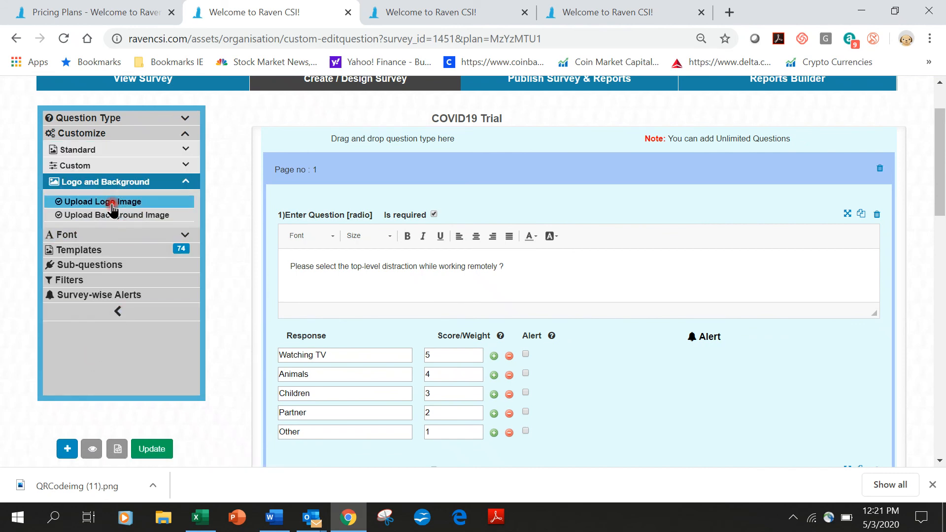
{"action": "left_click", "coordinate": [116, 220]}
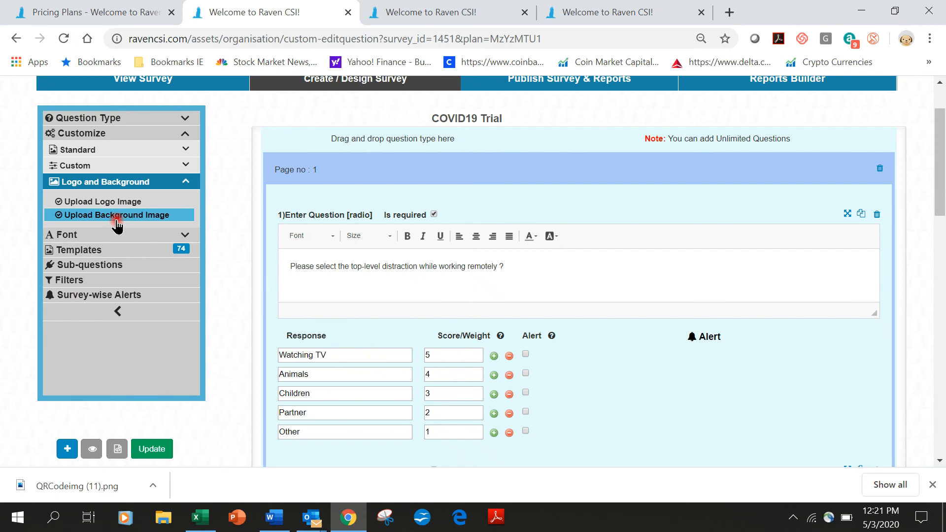
{"action": "left_click", "coordinate": [116, 233]}
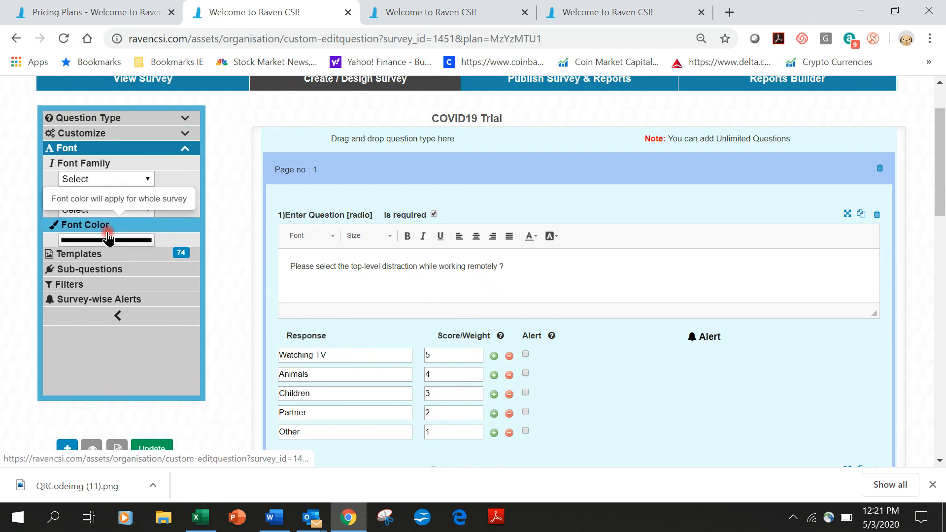
Step: Set the survey font family to Arial and size to 22, then save with Update
{"action": "left_click", "coordinate": [121, 179]}
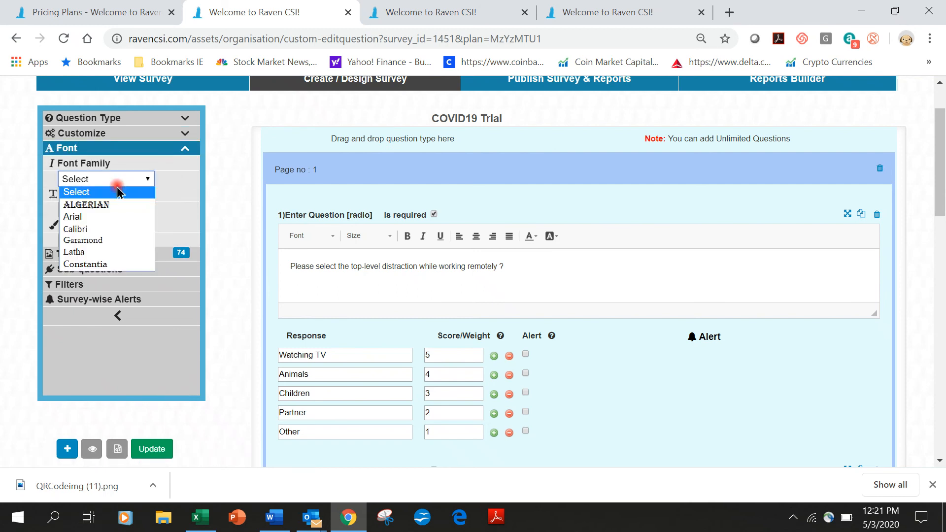
{"action": "left_click", "coordinate": [96, 218]}
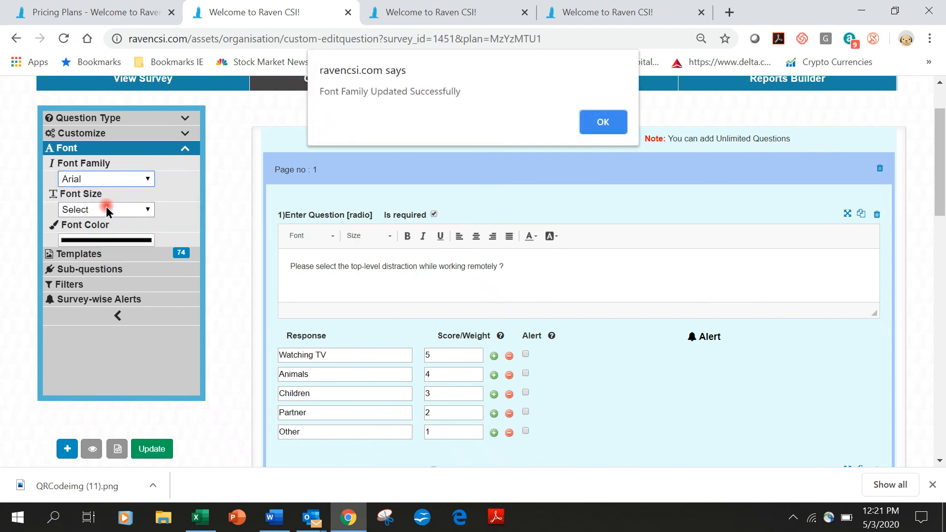
{"action": "left_click", "coordinate": [604, 123]}
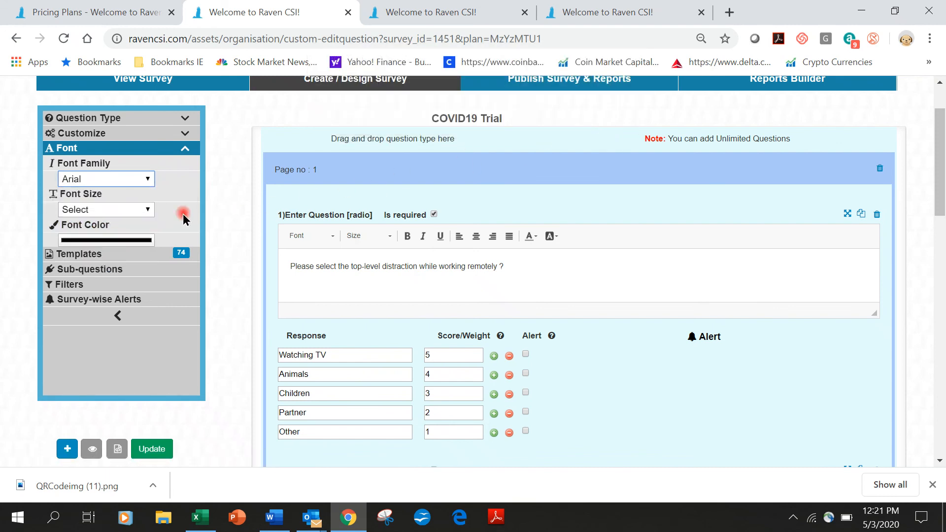
{"action": "left_click", "coordinate": [123, 207]}
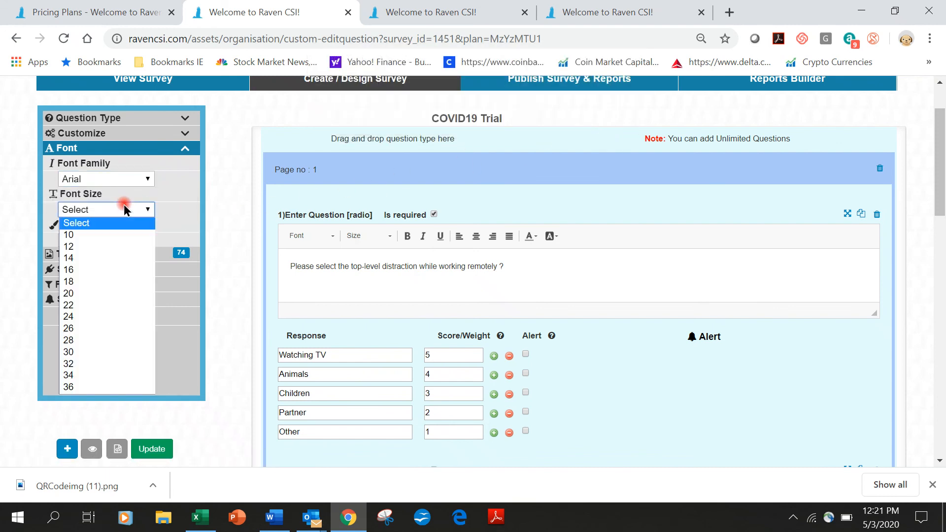
{"action": "left_click", "coordinate": [87, 307]}
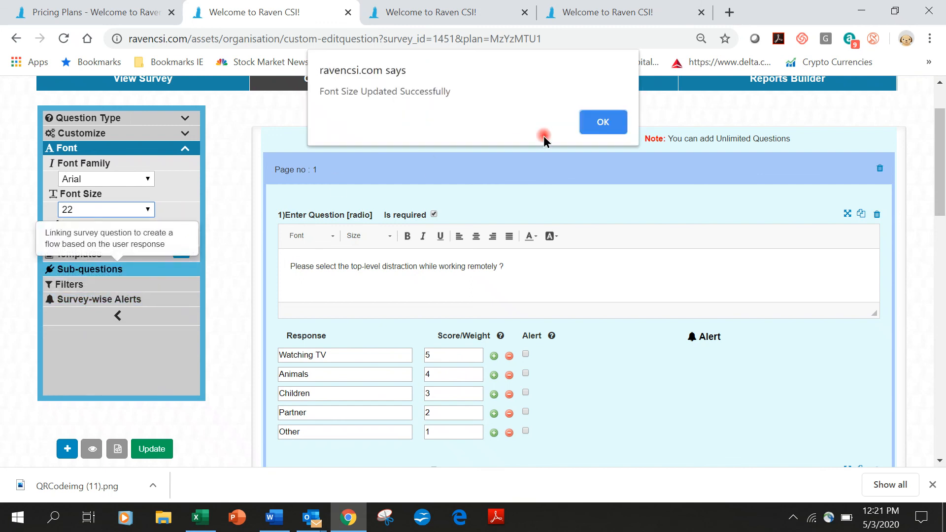
{"action": "left_click", "coordinate": [602, 121]}
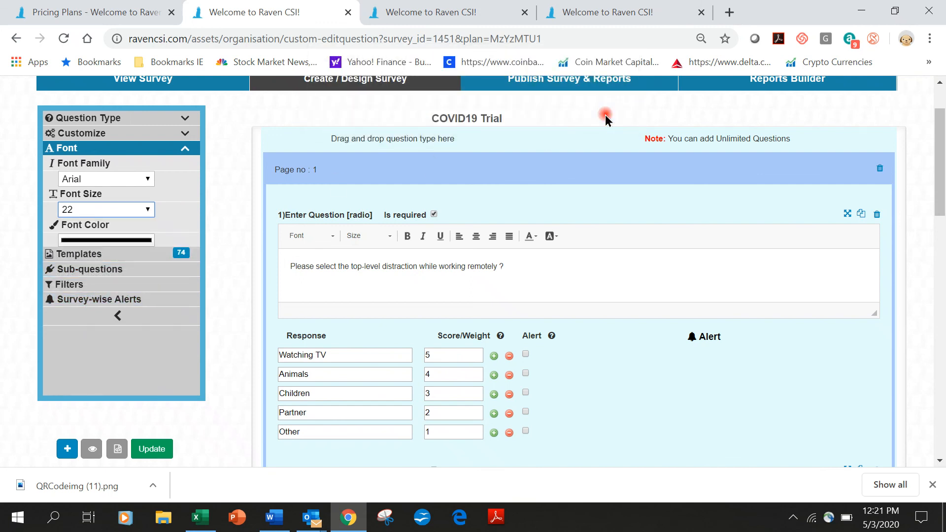
{"action": "left_click", "coordinate": [153, 450]}
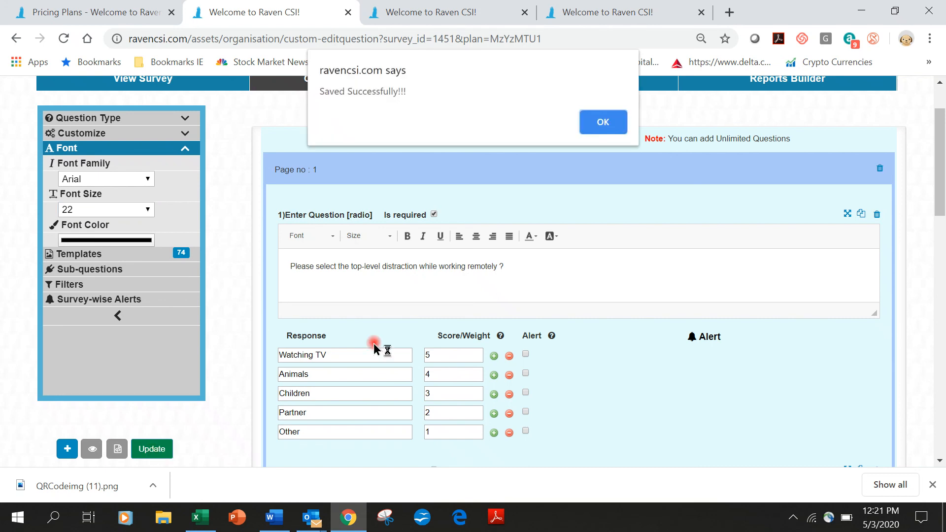
{"action": "left_click", "coordinate": [598, 123]}
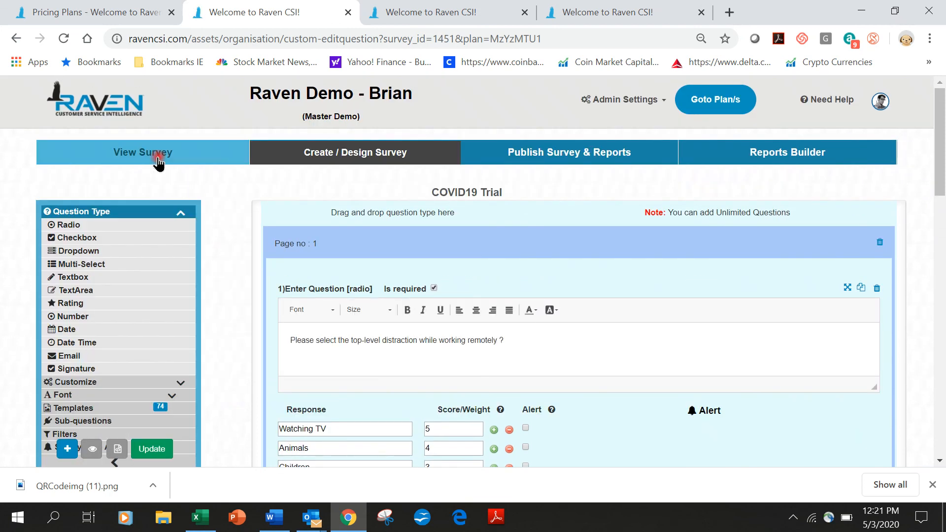
Step: Preview the live COVID19 Trial survey as a respondent, then switch back to the dashboard tab
{"action": "left_click", "coordinate": [154, 158]}
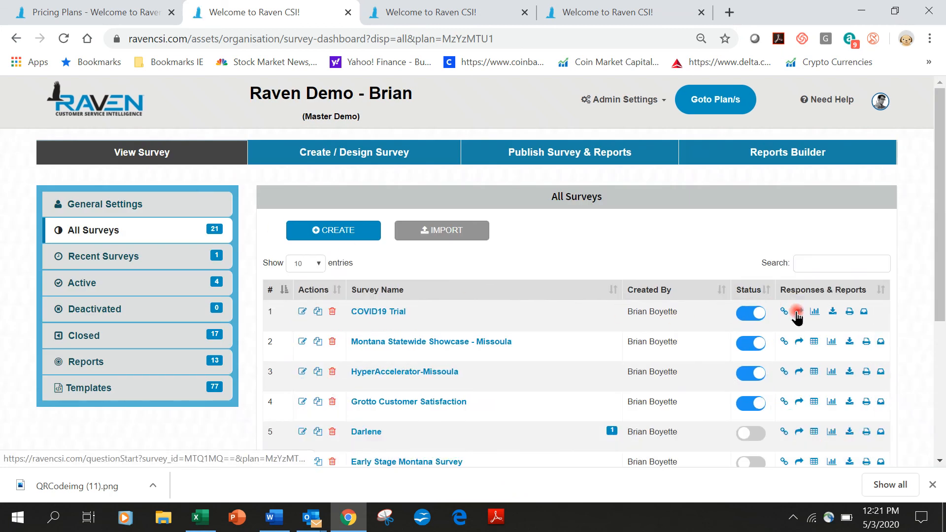
{"action": "left_click", "coordinate": [799, 312]}
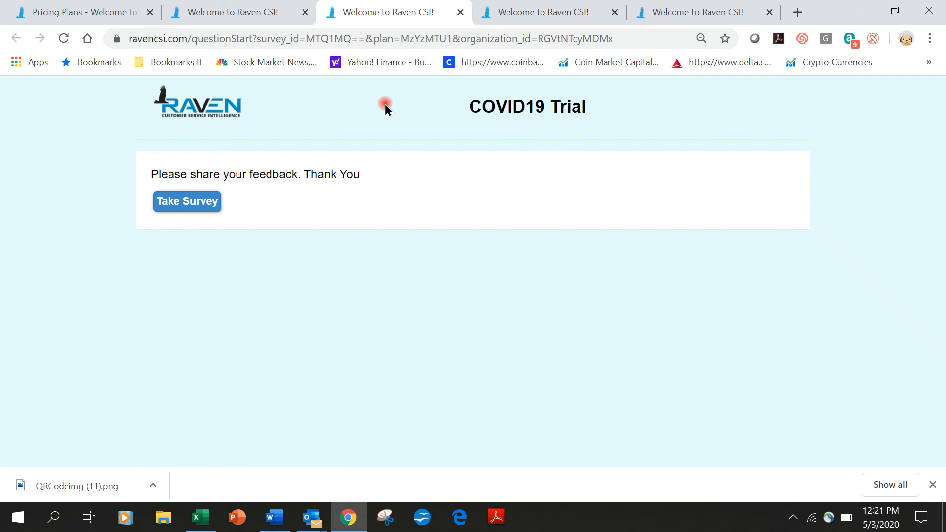
{"action": "left_click", "coordinate": [198, 201]}
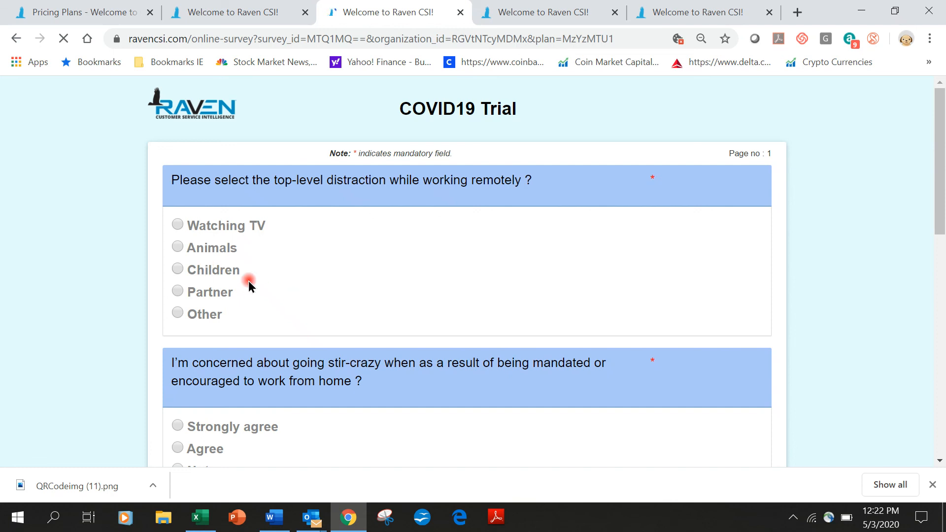
{"action": "scroll", "coordinate": [211, 271], "scroll_direction": "down", "scroll_amount": 12}
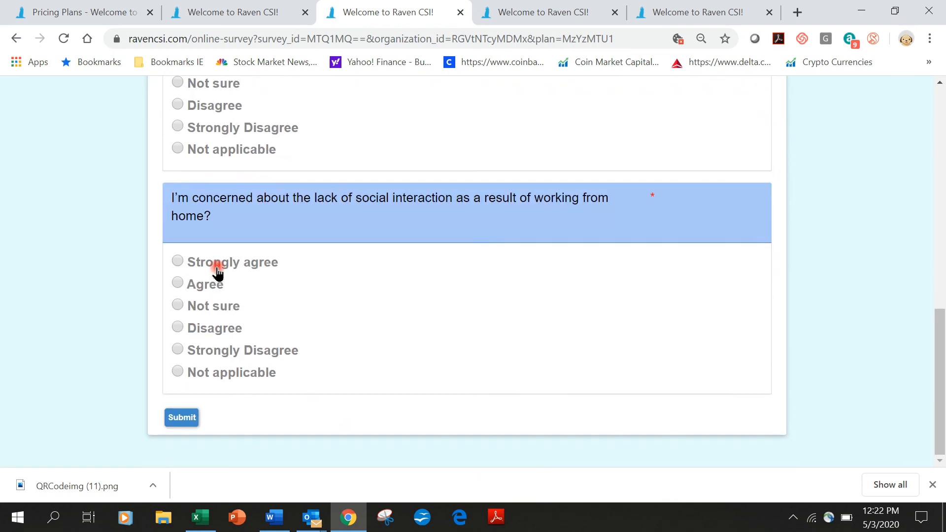
{"action": "scroll", "coordinate": [217, 271], "scroll_direction": "up", "scroll_amount": 12}
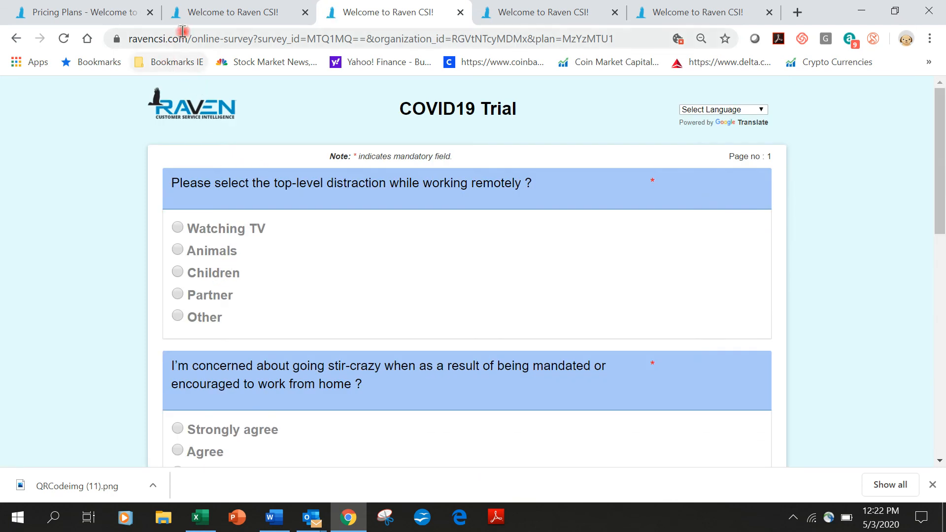
{"action": "left_click", "coordinate": [213, 14]}
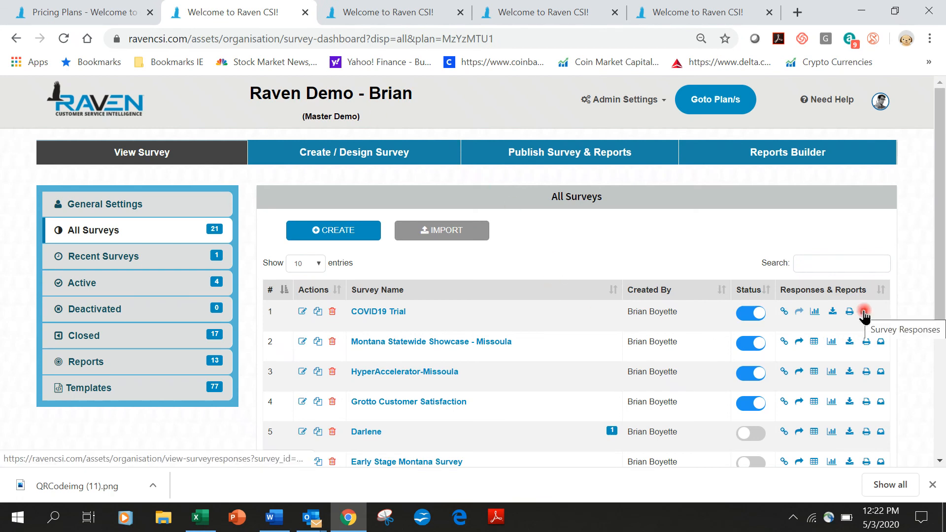
Step: View the COVID19 Trial Survey Responses report, then return to the dashboard and open the account menu
{"action": "left_click", "coordinate": [817, 313]}
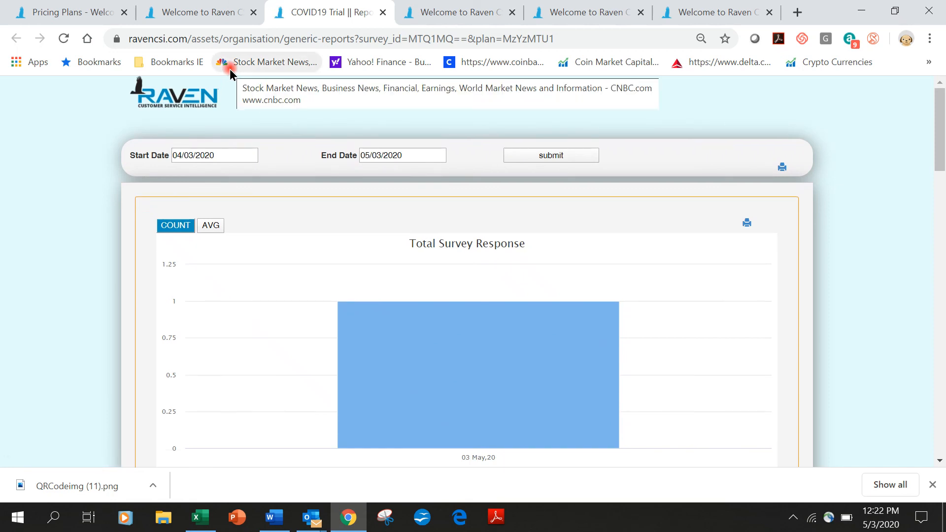
{"action": "left_click", "coordinate": [184, 12]}
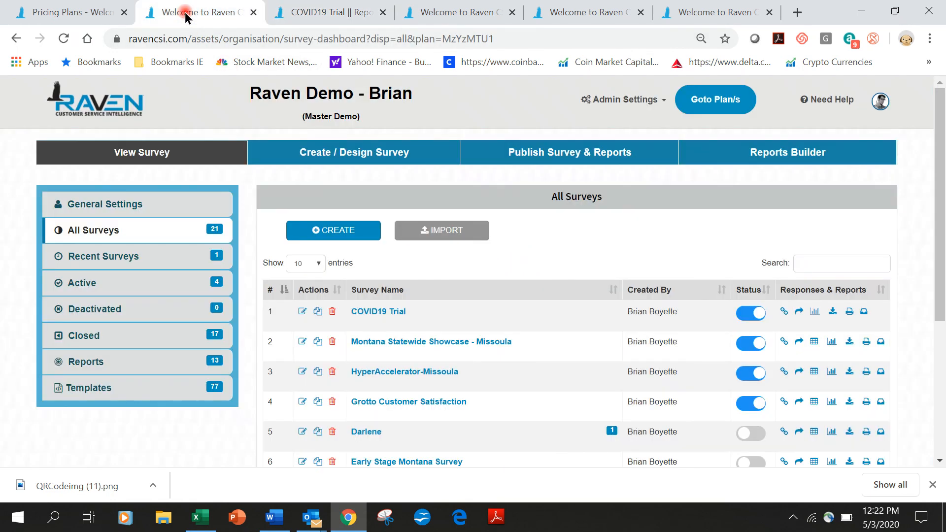
{"action": "left_click", "coordinate": [879, 101]}
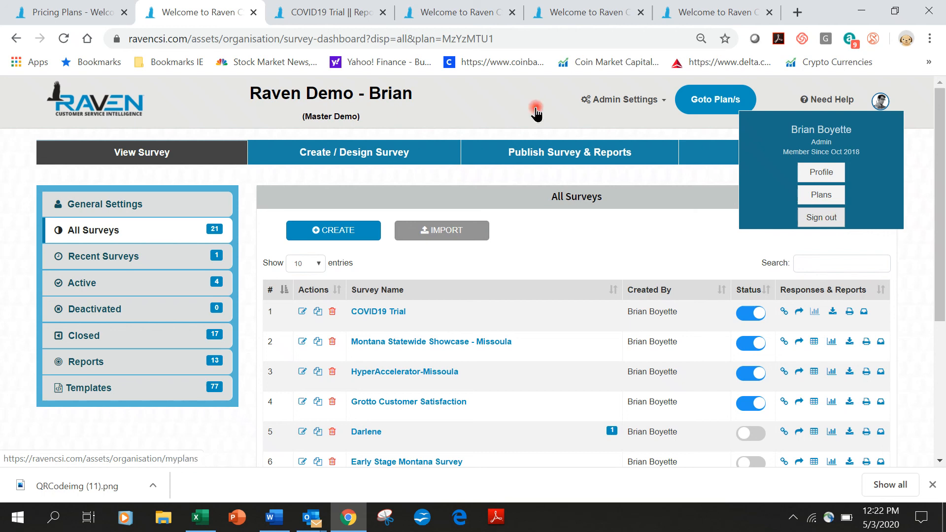
Step: Switch to the Pricing Plans tab and scroll through the plans to the Contact Us footer
{"action": "left_click", "coordinate": [89, 13]}
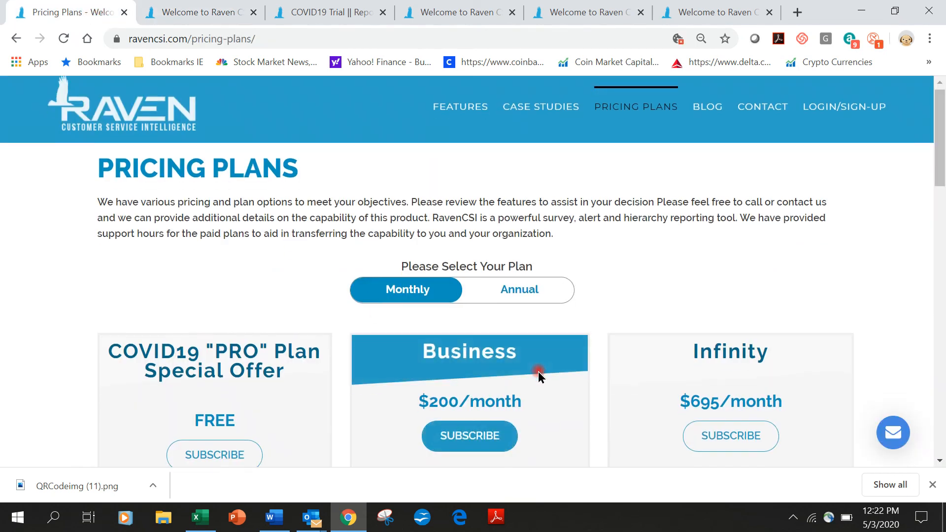
{"action": "scroll", "coordinate": [538, 373], "scroll_direction": "down", "scroll_amount": 15}
{"action": "scroll", "coordinate": [538, 374], "scroll_direction": "down", "scroll_amount": 5}
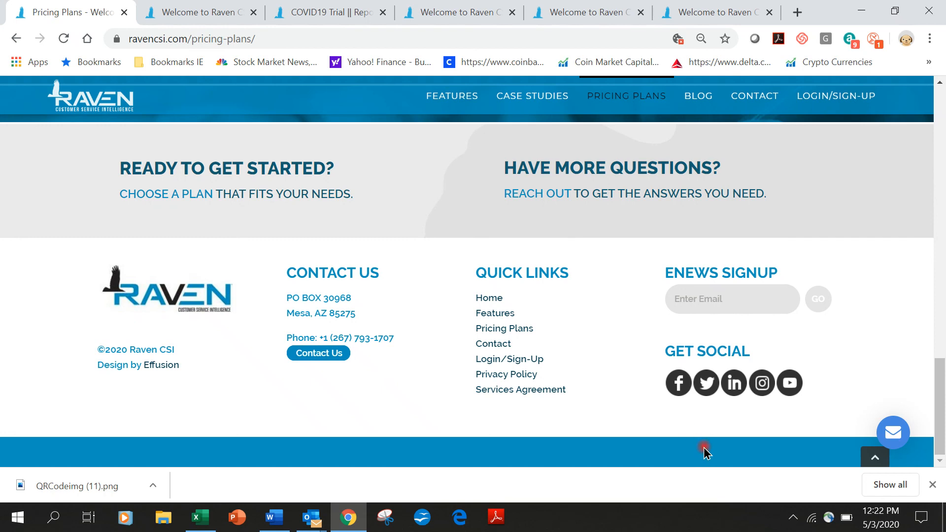
{"action": "left_click", "coordinate": [792, 517]}
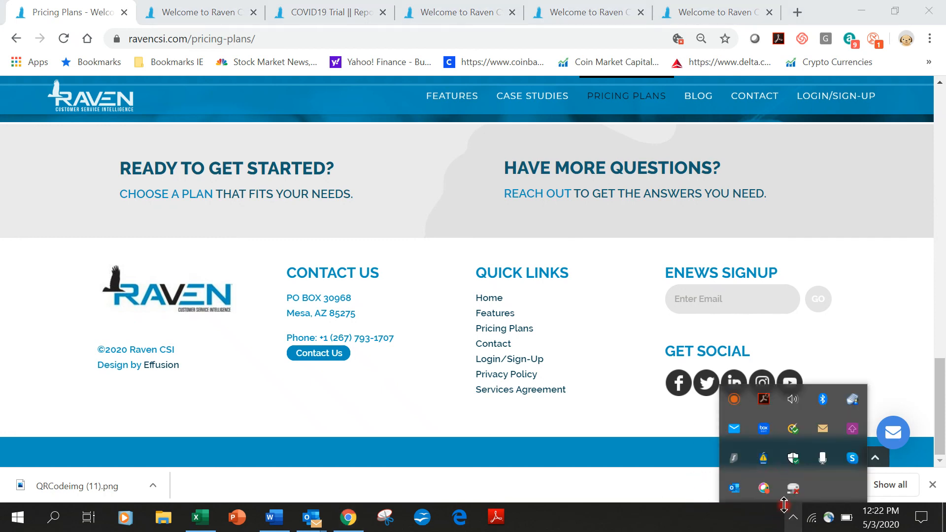